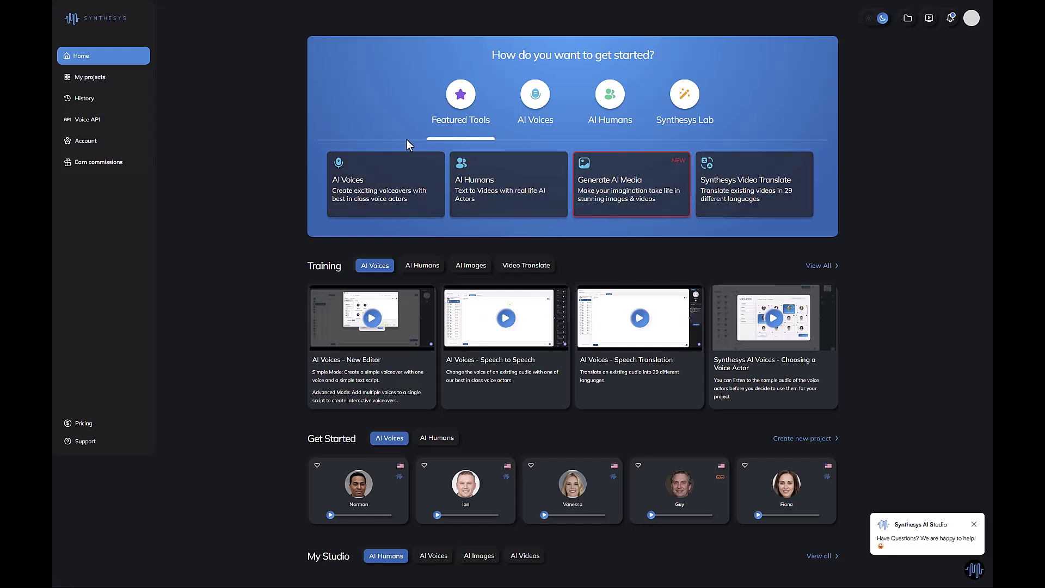
# Open the Synthesys X Chrome Web Store listing from the Synthesys Lab tools.
pyautogui.click(701, 124)
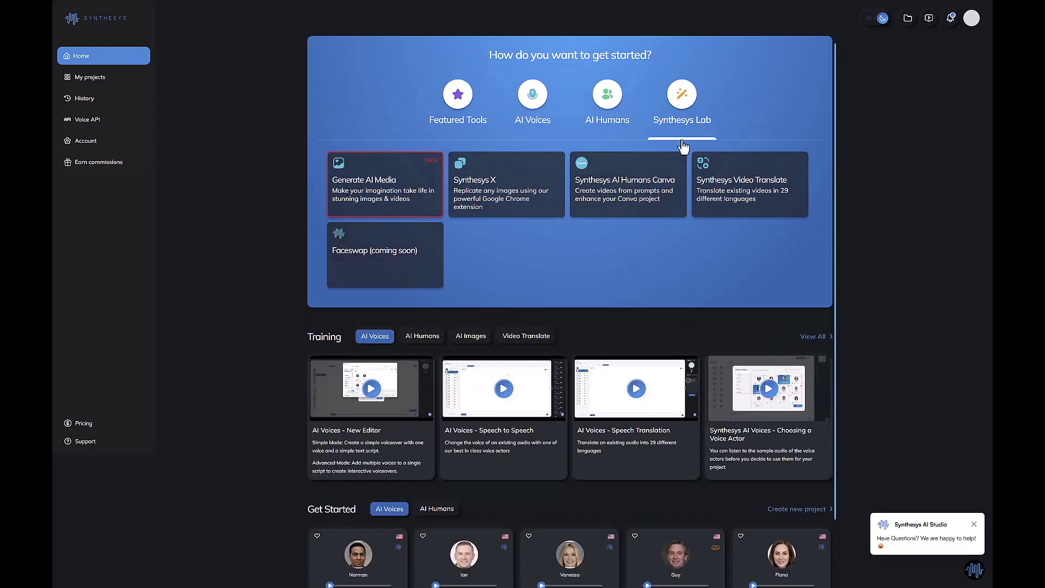
pyautogui.click(481, 202)
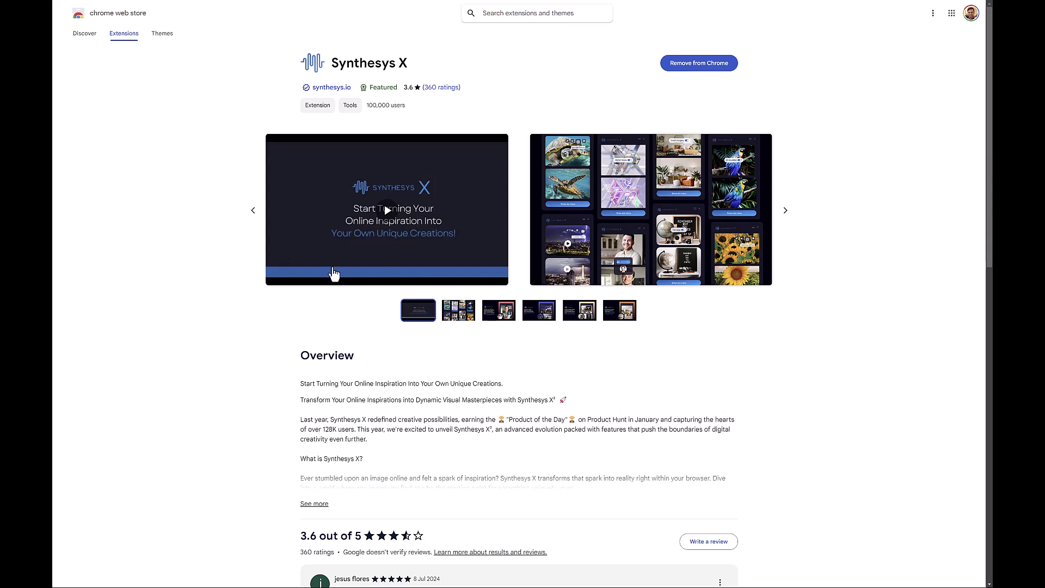
# Exit full screen, launch Synthesys X from the Extensions menu, and switch to the Pinterest tab.
pyautogui.press('F11')
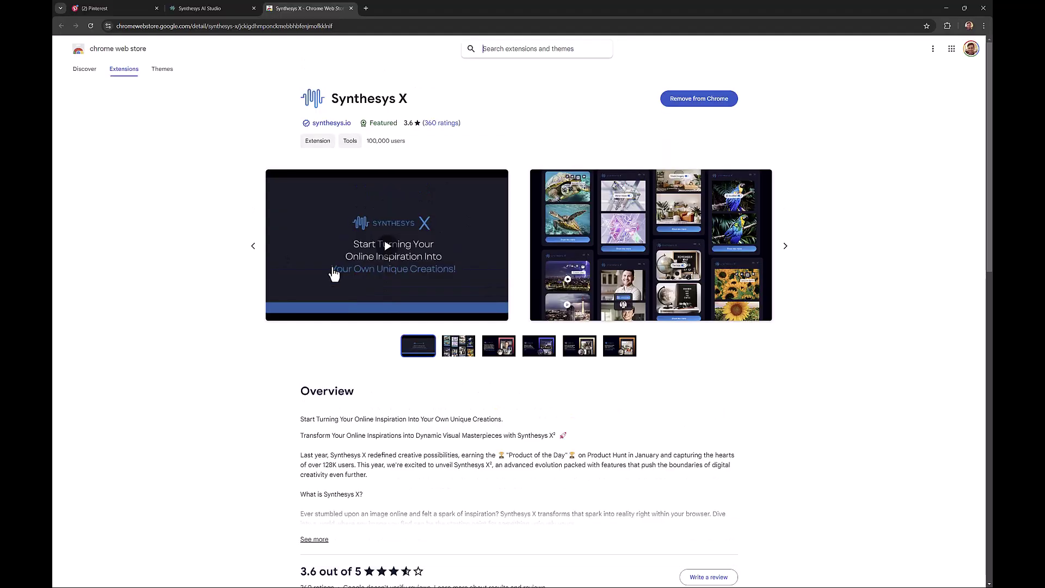
pyautogui.click(947, 25)
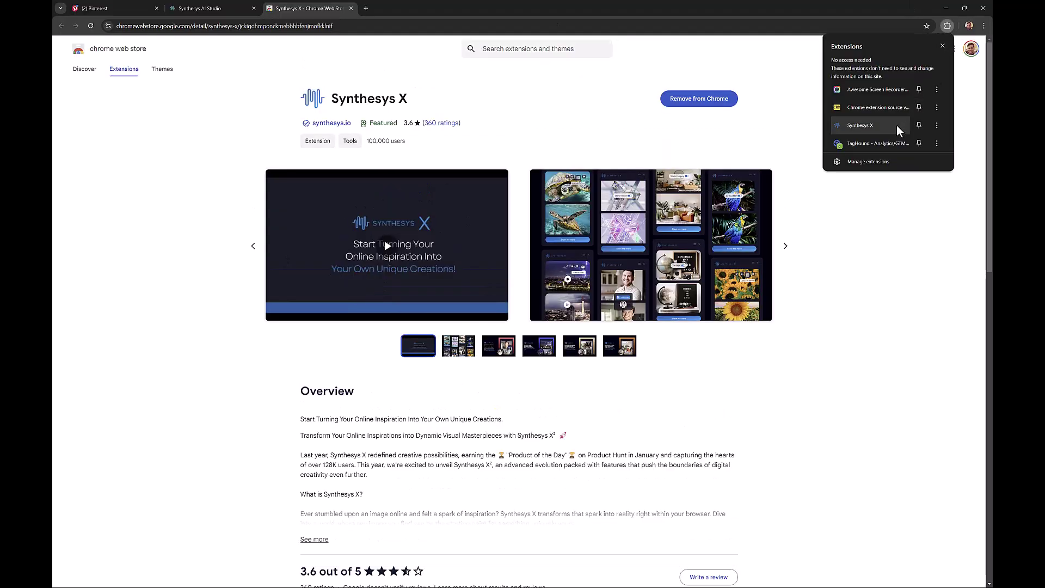
pyautogui.click(890, 175)
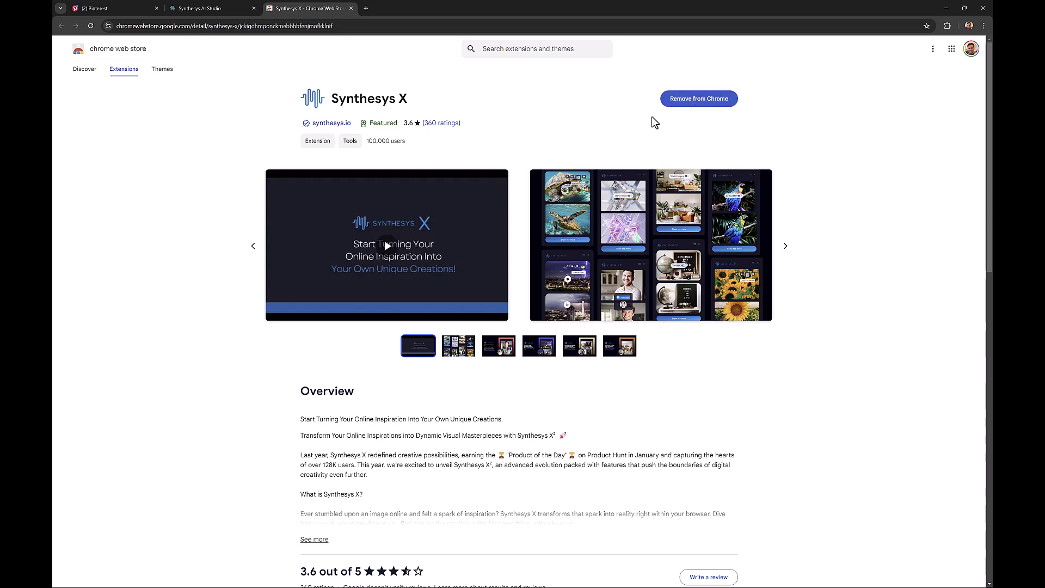
pyautogui.scroll(-3, 652, 117)
pyautogui.scroll(3, 796, 96)
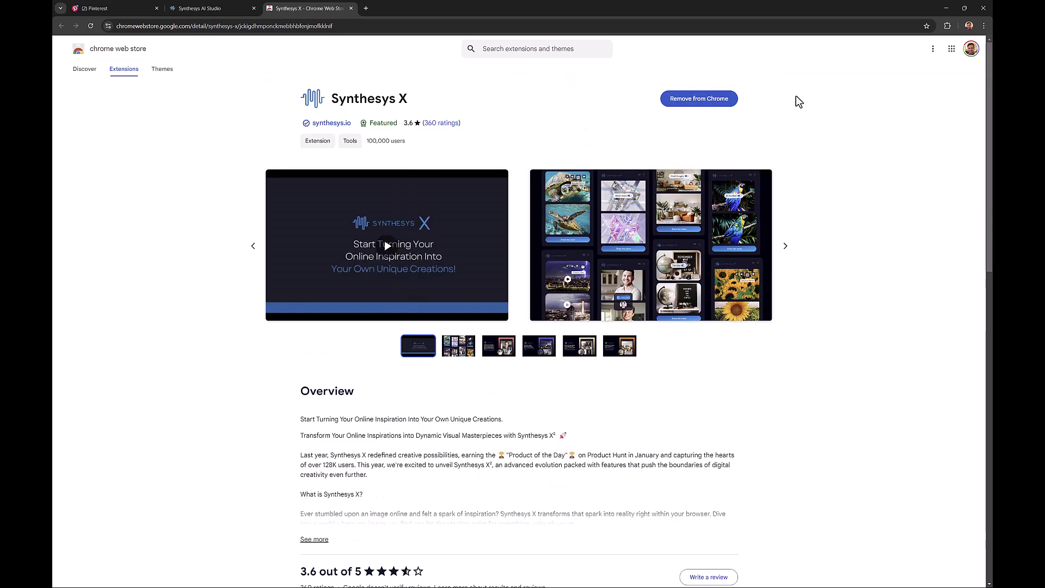
pyautogui.click(948, 26)
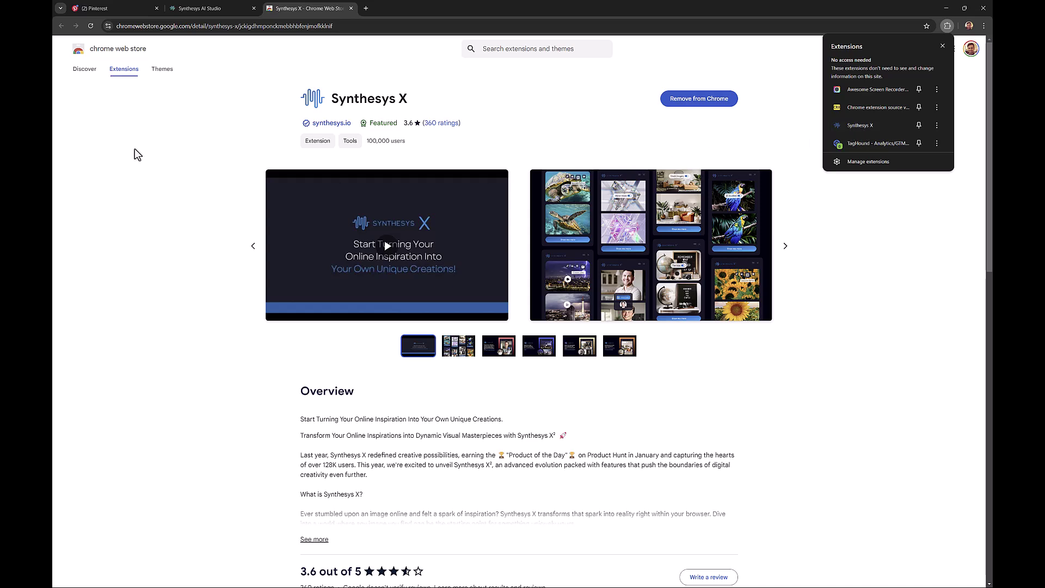
pyautogui.click(206, 201)
pyautogui.hotkey('ctrl', '1')
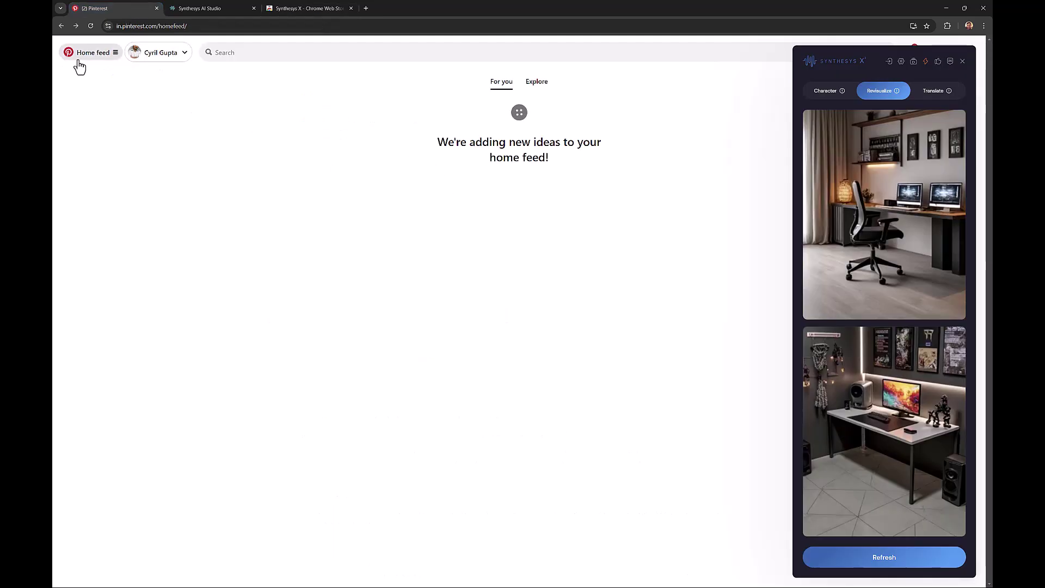
# Browse down the Pinterest home feed, then reload it with F5 for fresh pins.
pyautogui.click(78, 57)
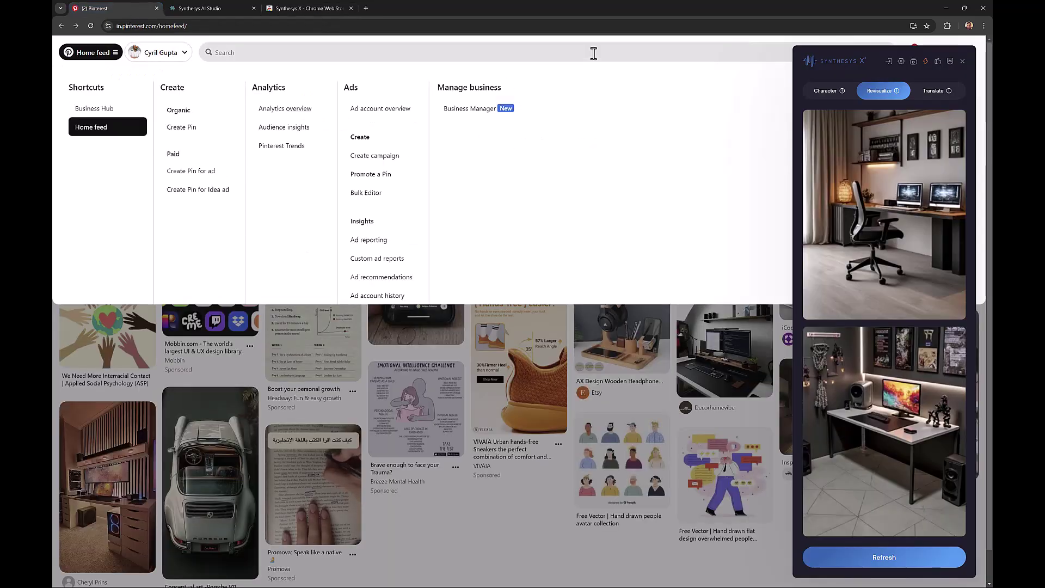
pyautogui.press('Escape')
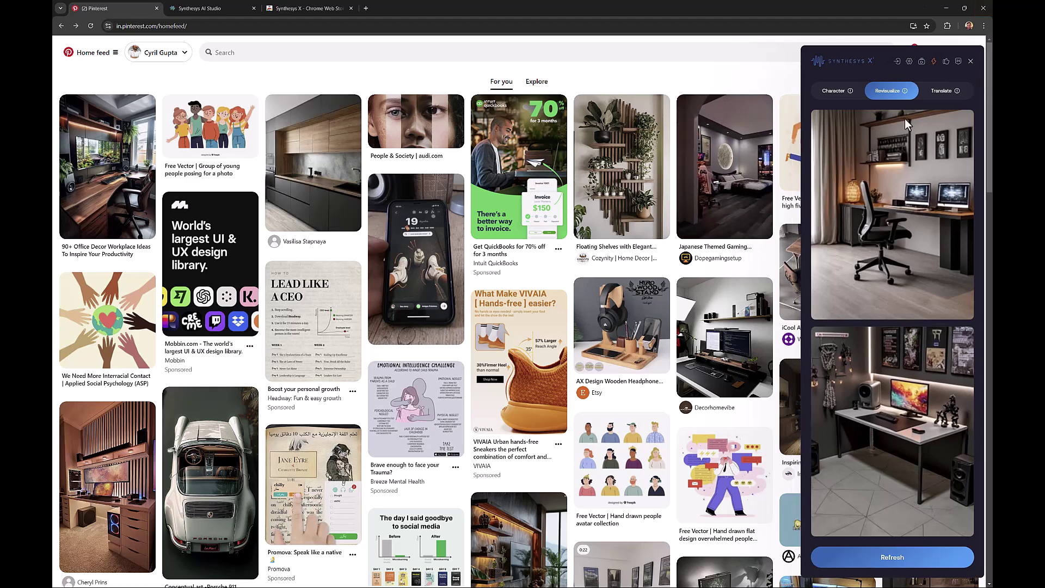
pyautogui.scroll(-4, 729, 231)
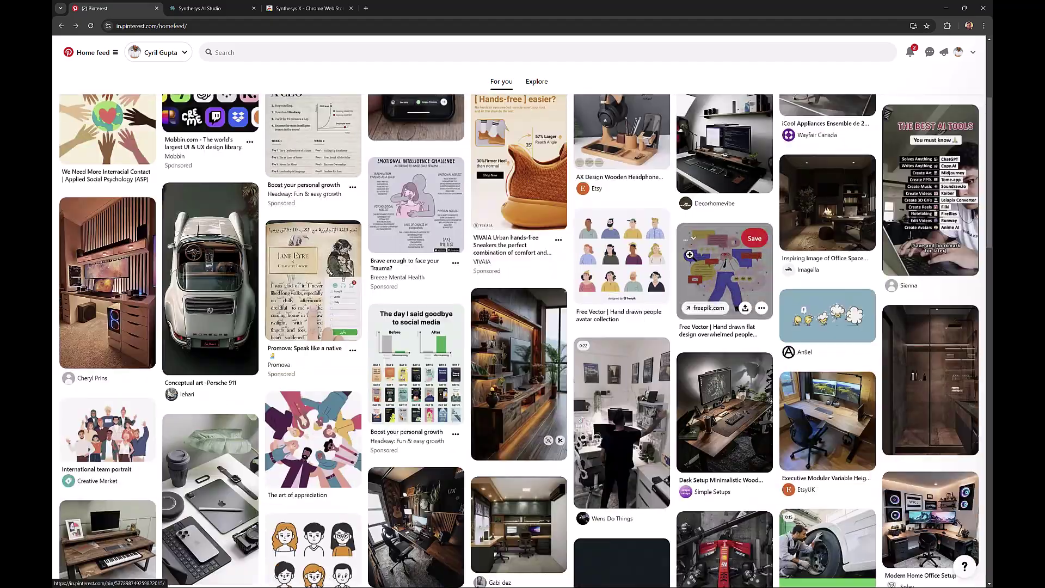
pyautogui.scroll(-5, 689, 254)
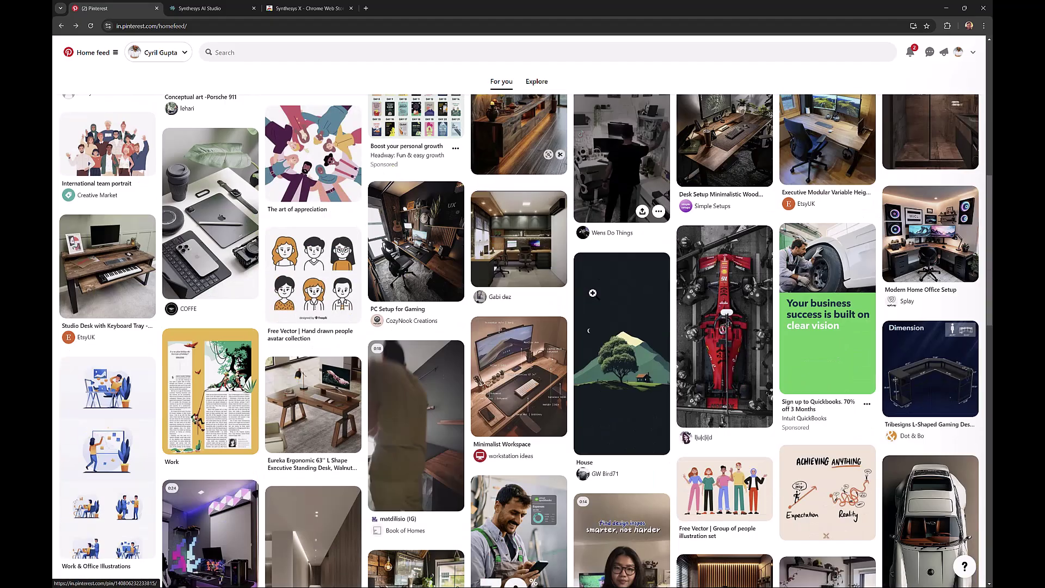
pyautogui.scroll(-4, 595, 298)
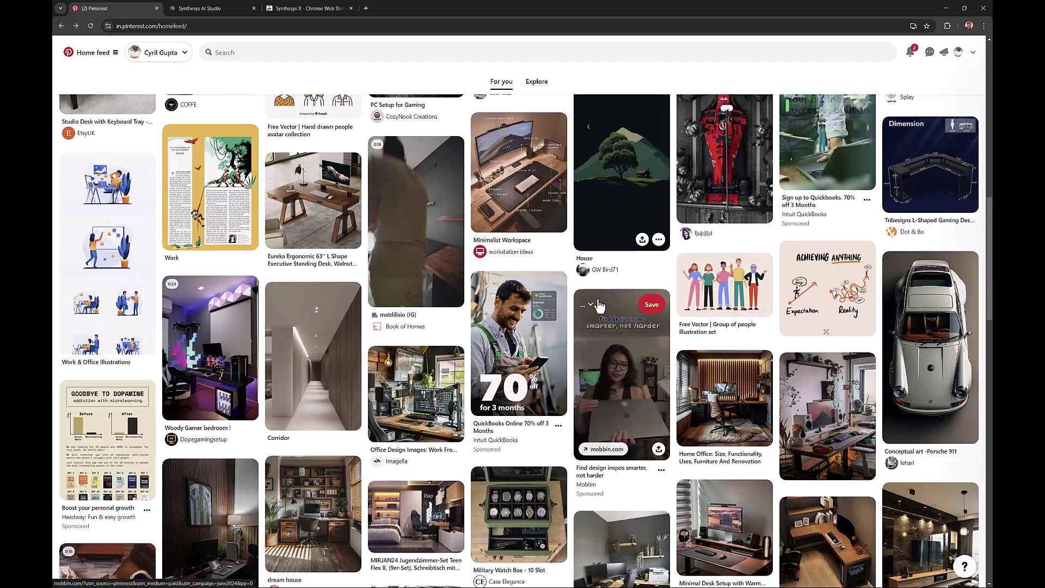
pyautogui.scroll(-2, 599, 305)
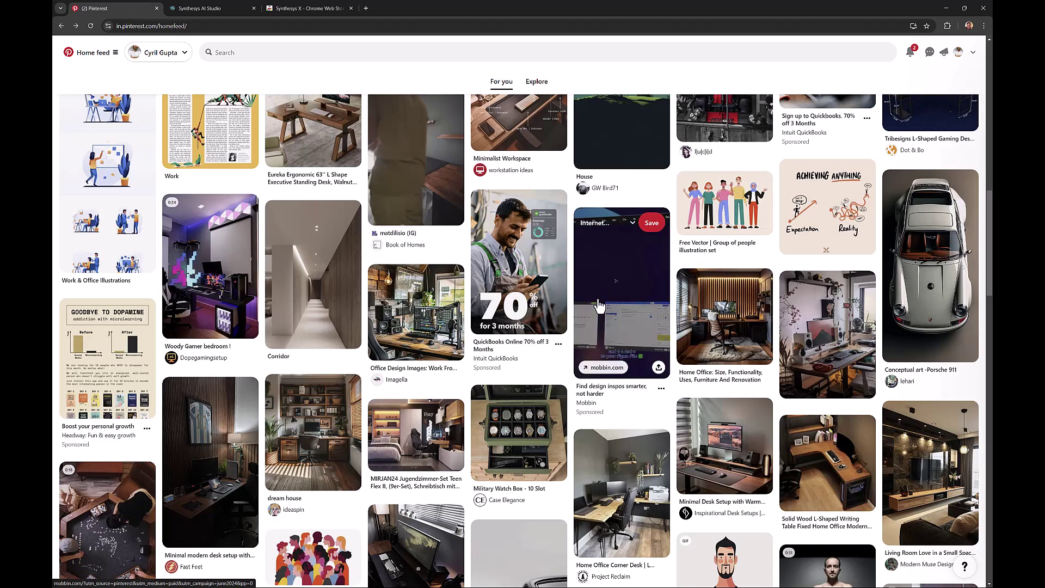
pyautogui.scroll(-5, 605, 313)
pyautogui.scroll(-4, 609, 323)
pyautogui.scroll(-3, 608, 335)
pyautogui.scroll(-6, 606, 334)
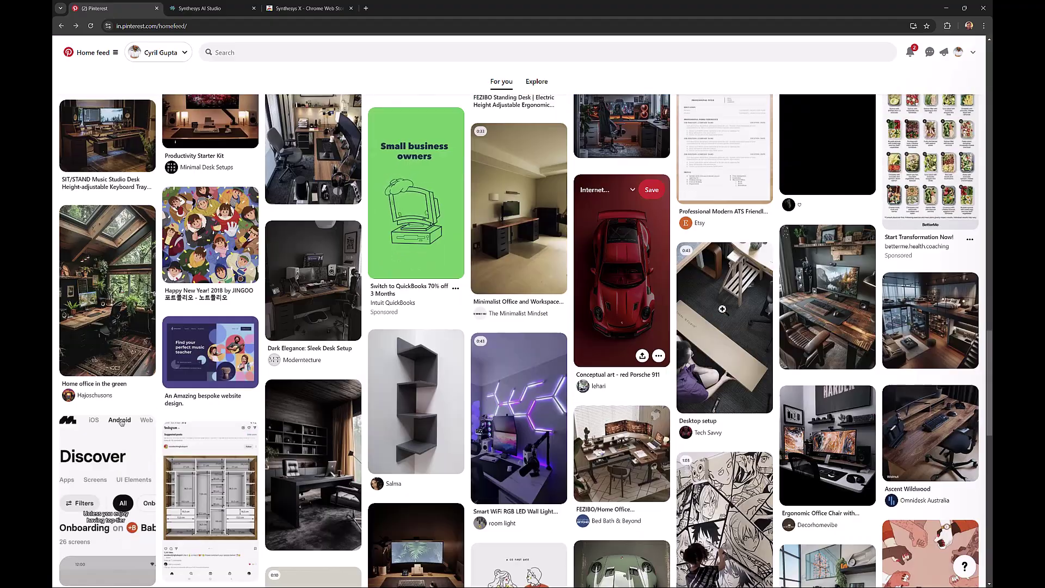
pyautogui.scroll(-3, 633, 335)
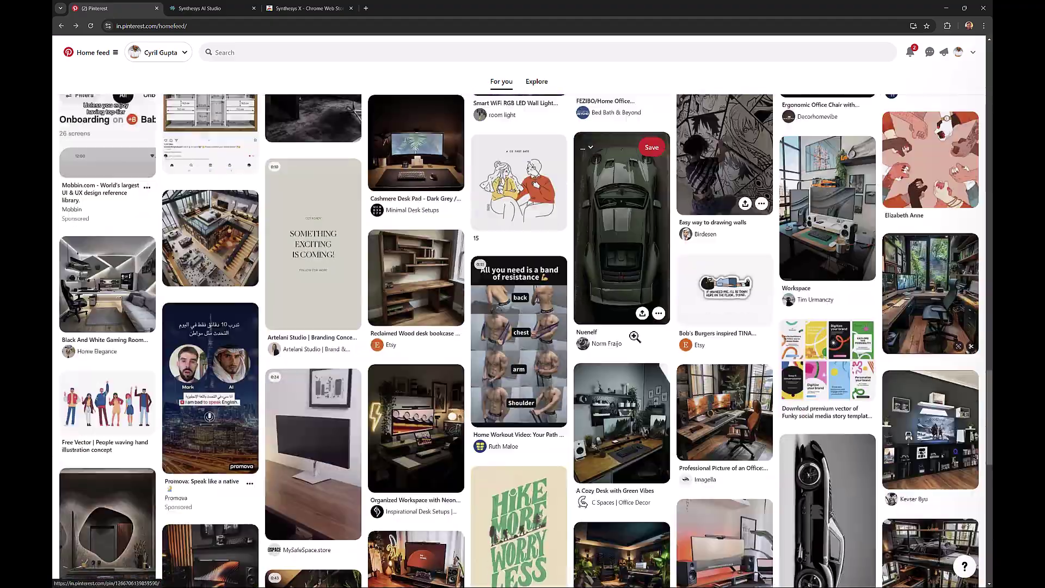
pyautogui.scroll(-2, 452, 214)
pyautogui.scroll(-1, 452, 213)
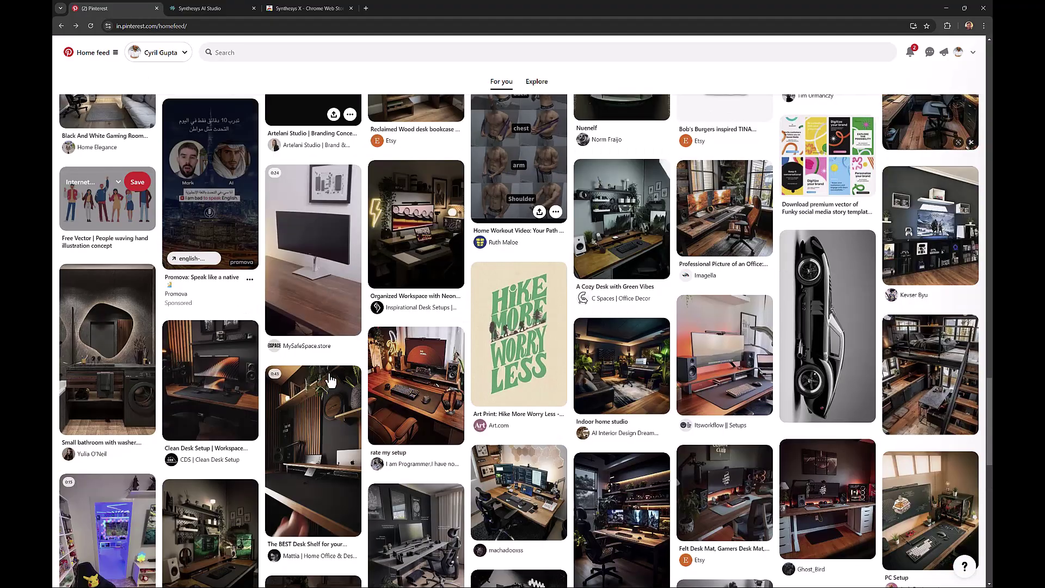
pyautogui.scroll(-13, 279, 267)
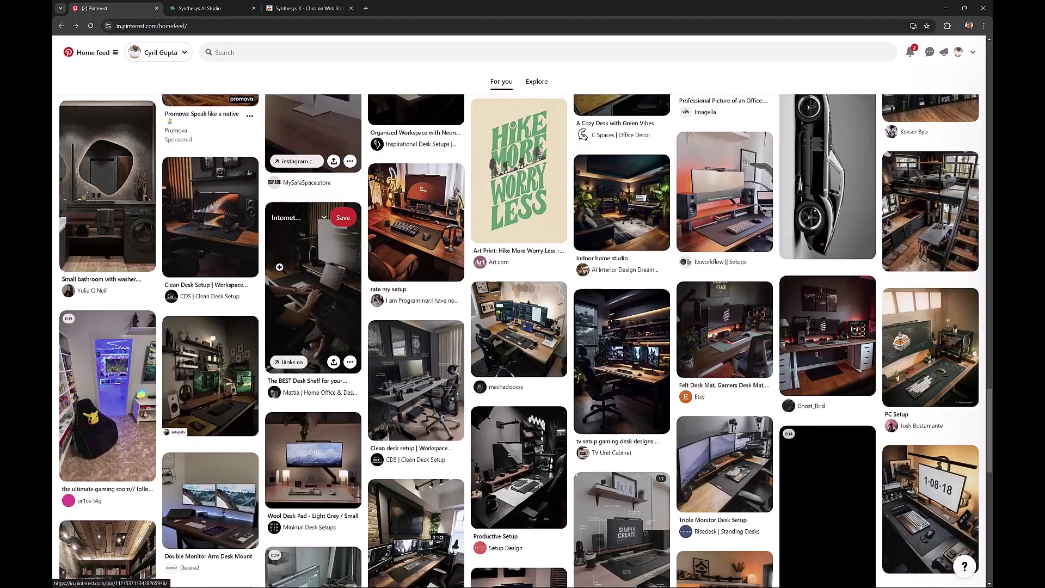
pyautogui.scroll(-15, 280, 267)
pyautogui.scroll(-10, 281, 272)
pyautogui.scroll(-5, 279, 266)
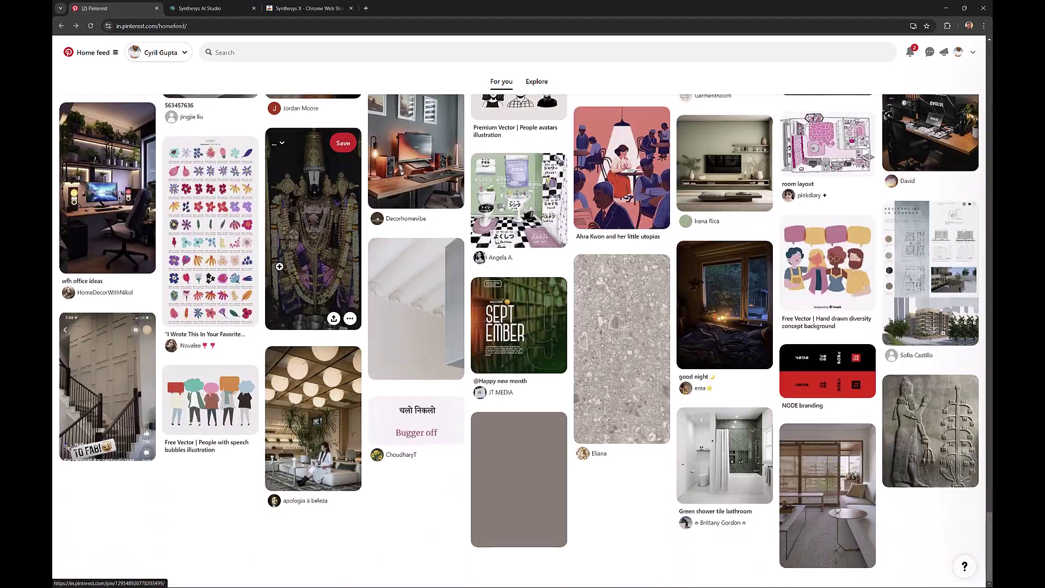
pyautogui.scroll(-5, 416, 163)
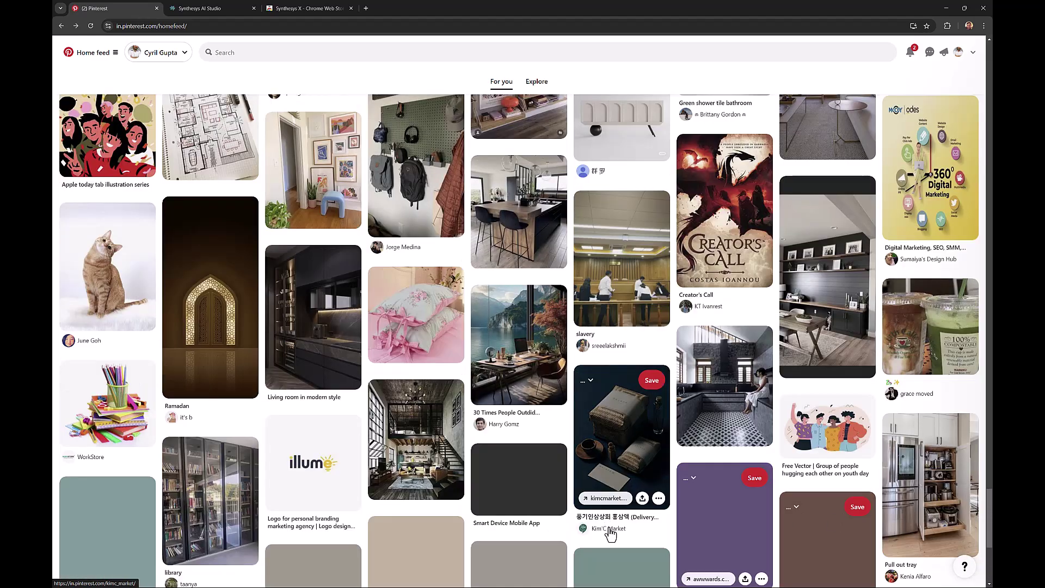
pyautogui.scroll(5, 694, 105)
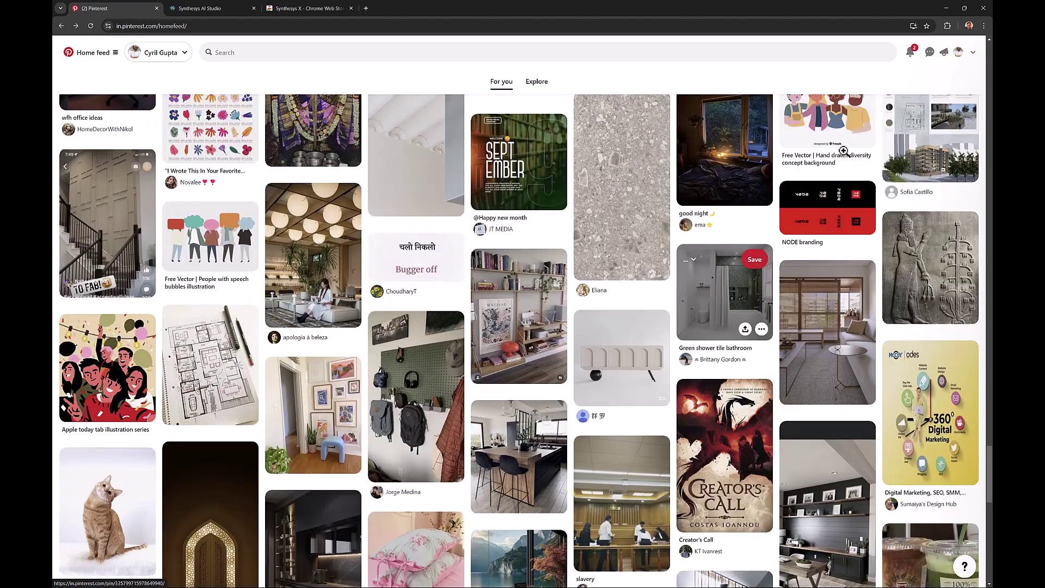
pyautogui.press('F5')
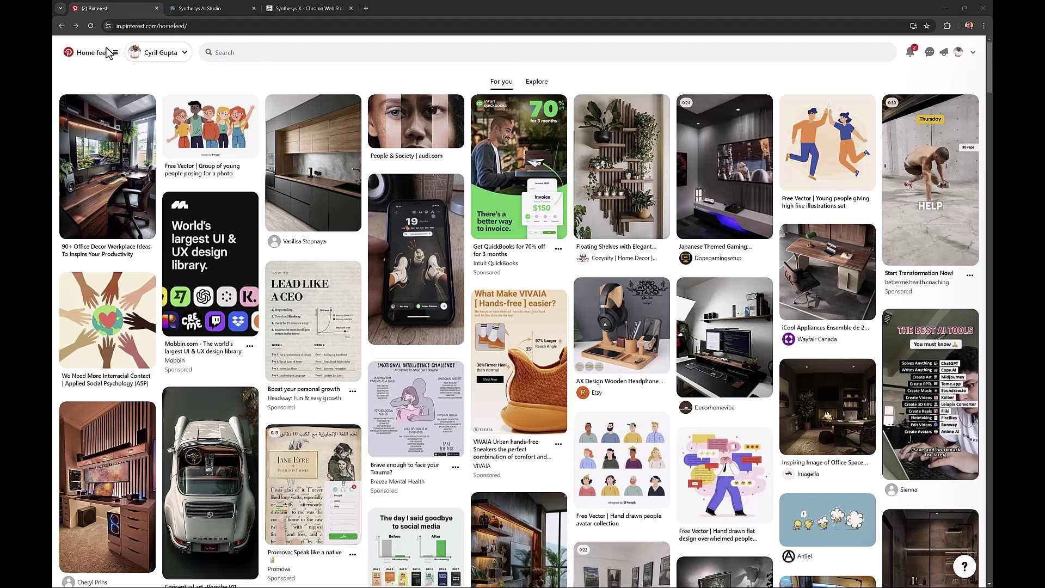
# Search Pinterest for 'Office designs' and open the dark office pin with brown leather chairs.
pyautogui.click(396, 50)
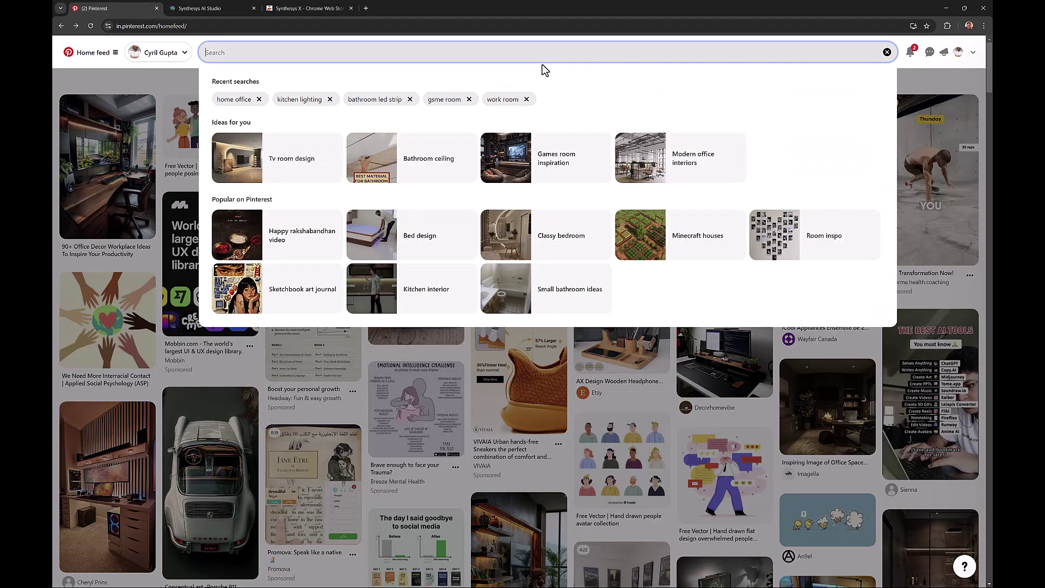
pyautogui.write('Office designs')
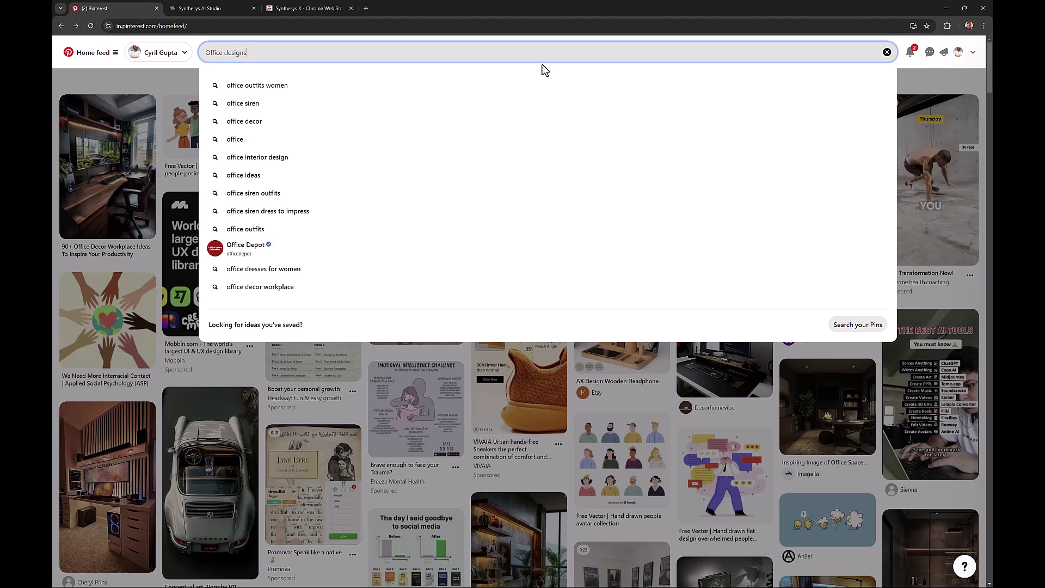
pyautogui.press('Return')
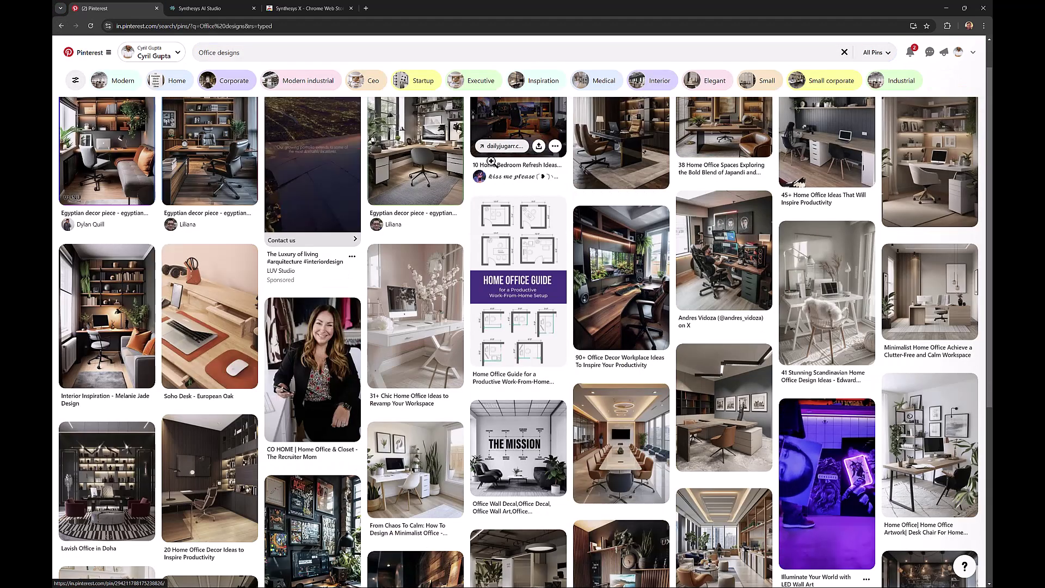
pyautogui.click(648, 169)
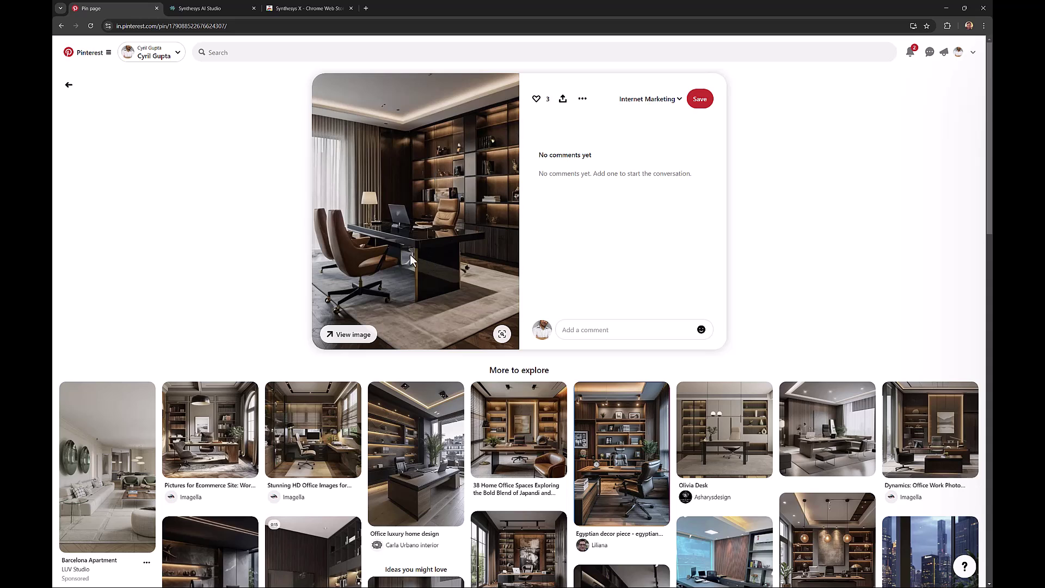
# Send the dark office pin image to Synthesys X with 'Revisualize this image'.
pyautogui.rightClick(429, 222)
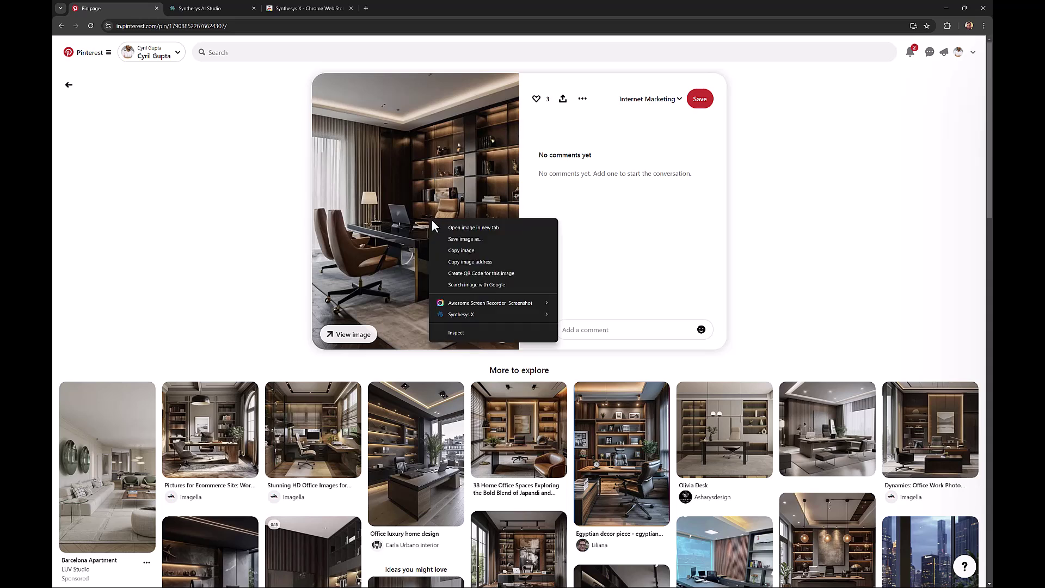
pyautogui.press('Escape')
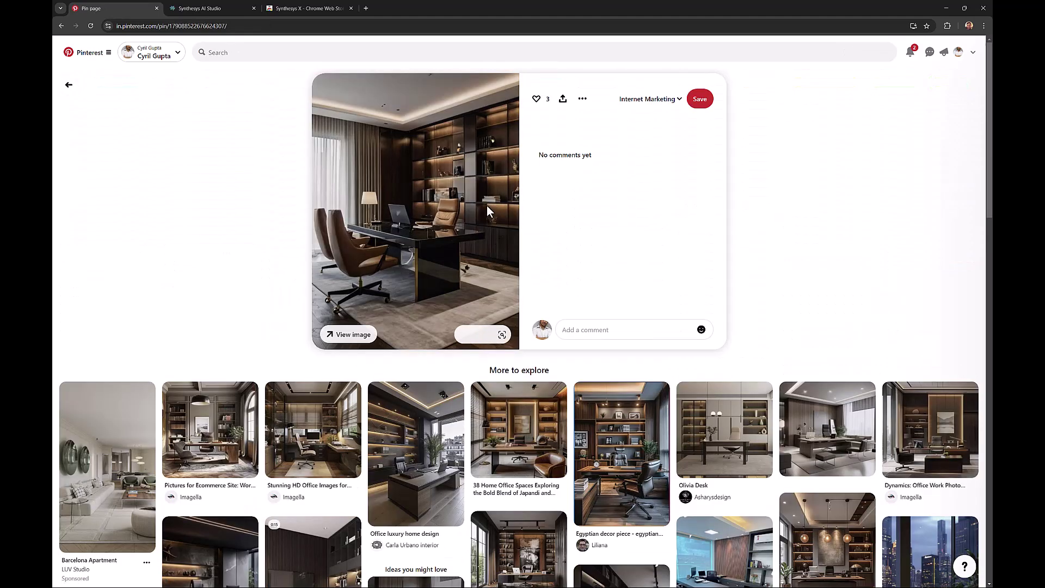
pyautogui.rightClick(483, 204)
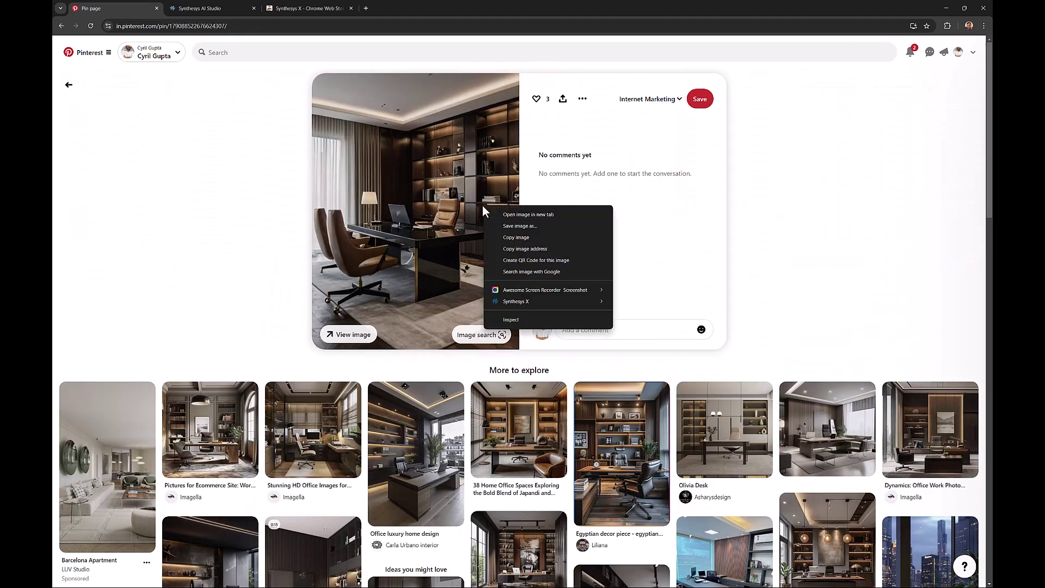
pyautogui.moveTo(548, 301)
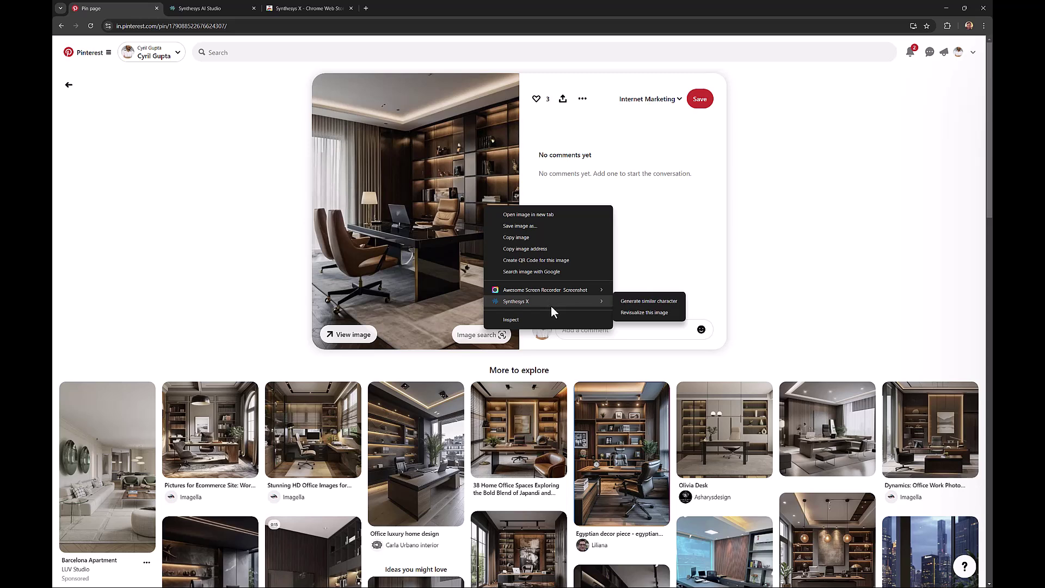
pyautogui.click(654, 311)
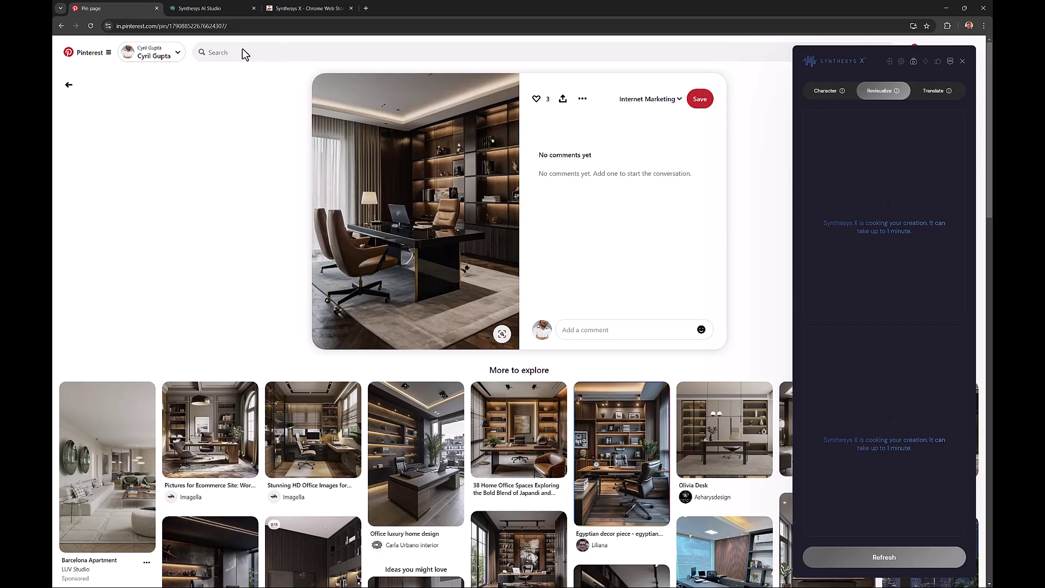
# Generate variations of the first revisualized office image in Synthesys X.
pyautogui.moveTo(940, 284)
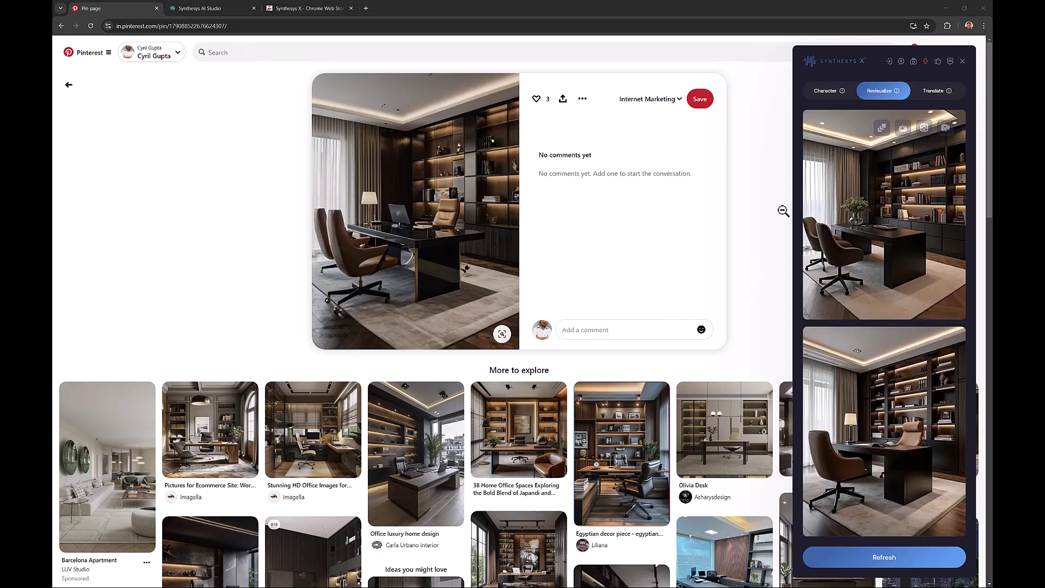
pyautogui.scroll(-1, 871, 196)
pyautogui.scroll(1, 879, 200)
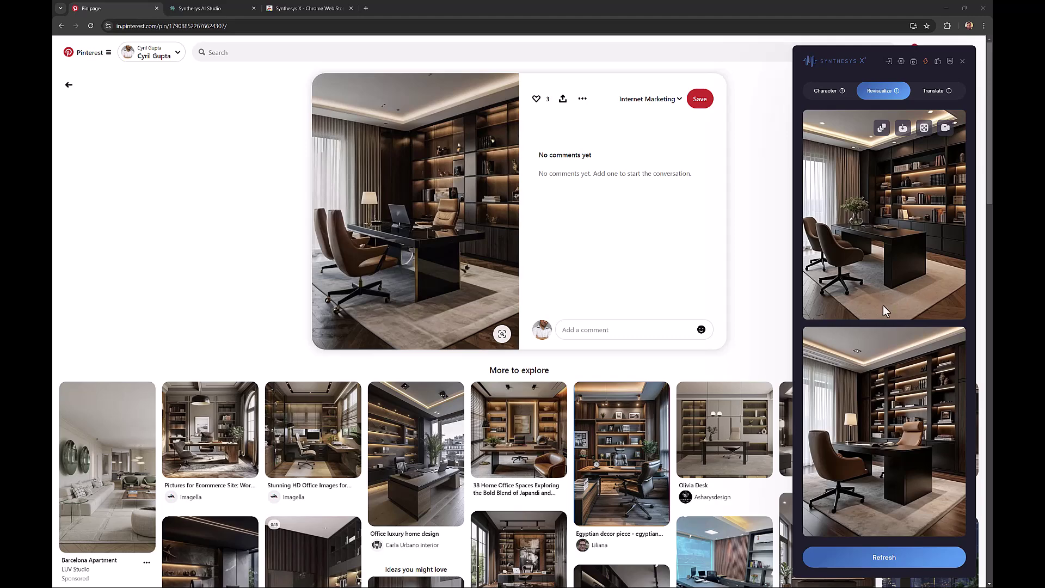
pyautogui.scroll(-2, 887, 330)
pyautogui.scroll(1, 895, 381)
pyautogui.scroll(1, 897, 422)
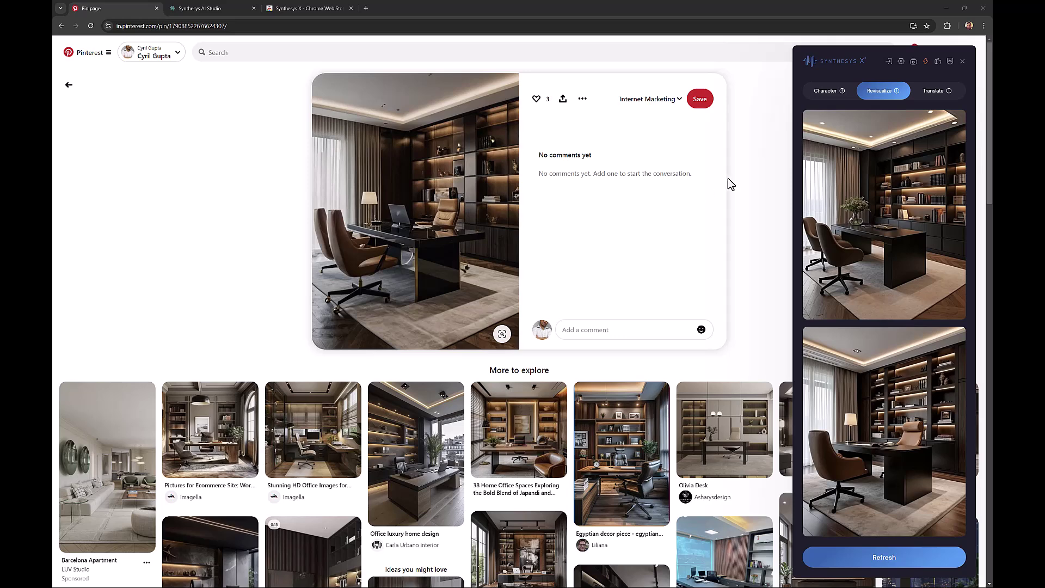
pyautogui.moveTo(895, 173)
pyautogui.scroll(-1, 897, 175)
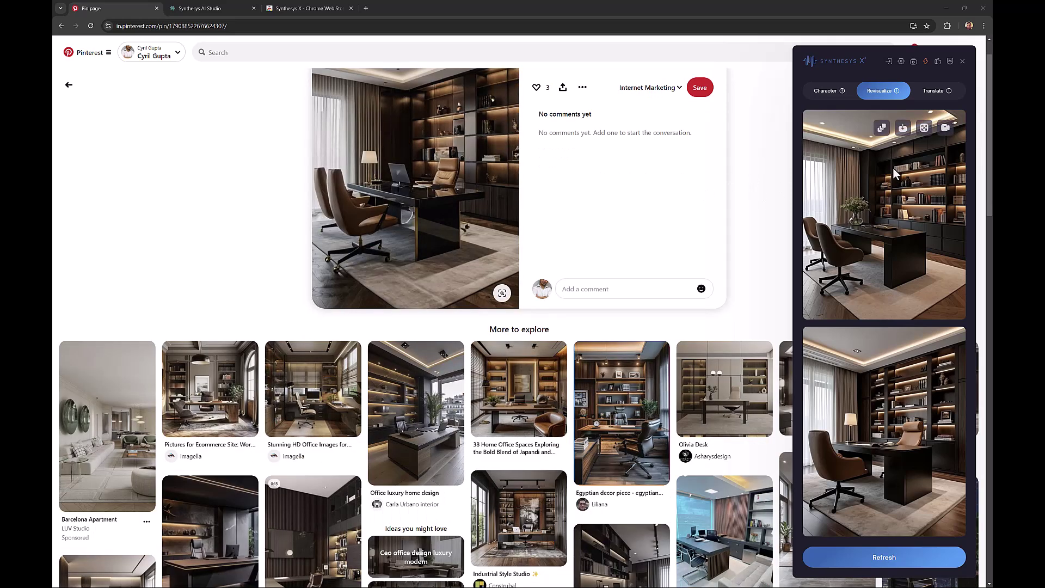
pyautogui.click(881, 130)
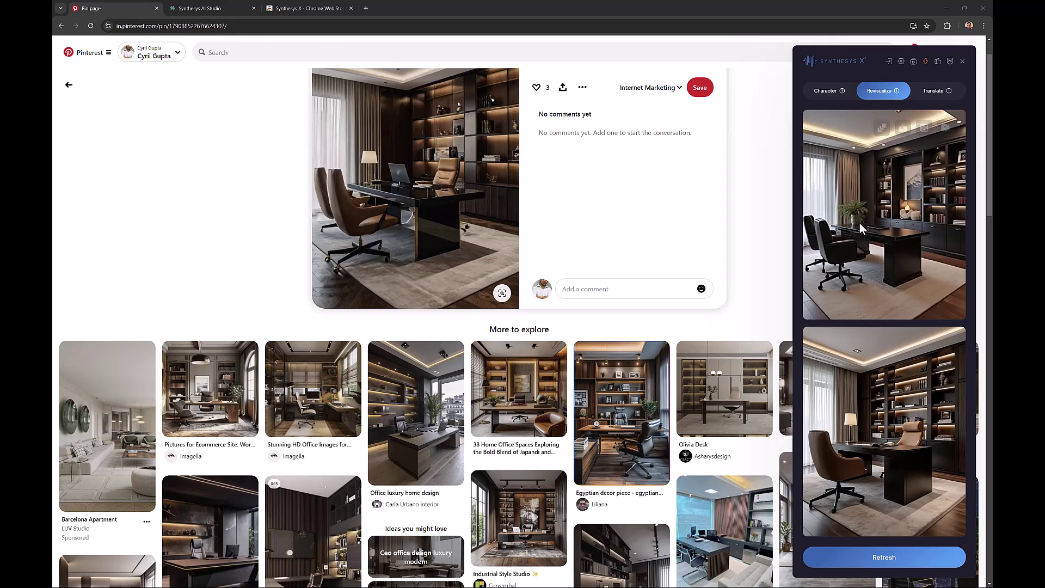
# Revisualize the office pin image once more through the Synthesys X context menu.
pyautogui.rightClick(394, 185)
pyautogui.moveTo(462, 281)
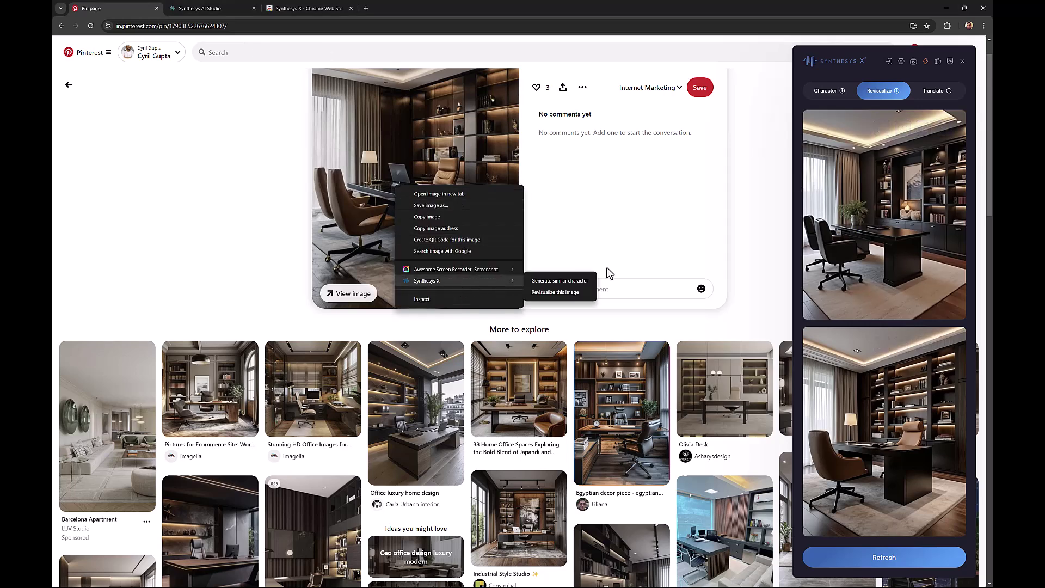
pyautogui.click(555, 293)
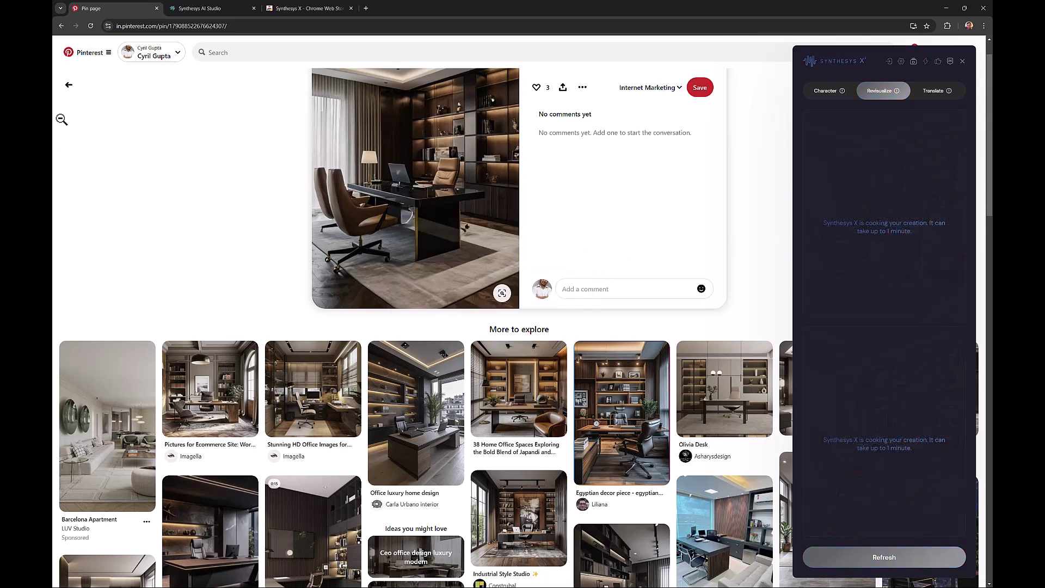
# Review the two newly finished revisualized office images in the Synthesys X panel.
pyautogui.scroll(1, 294, 132)
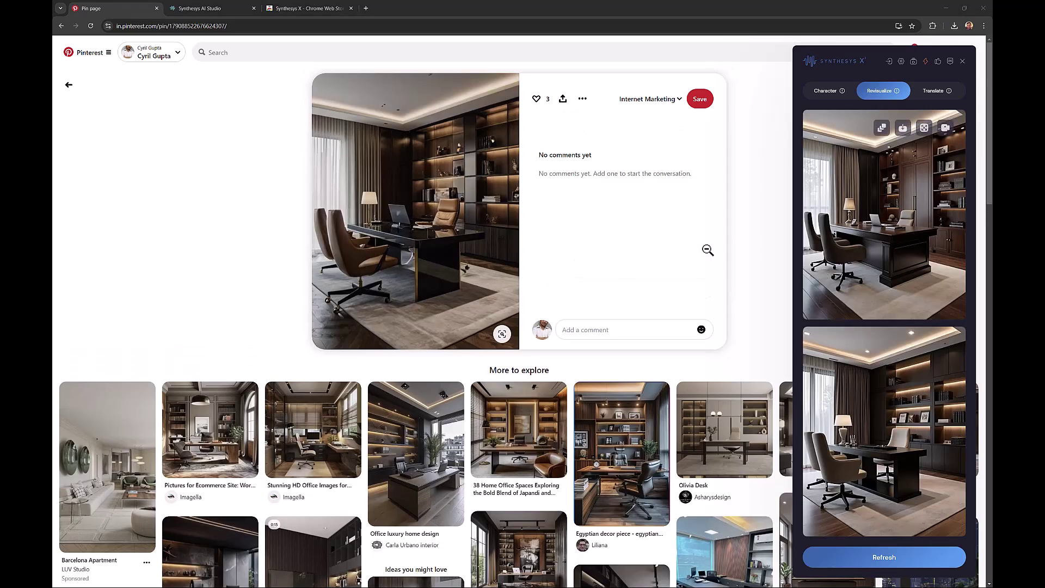
pyautogui.moveTo(922, 265)
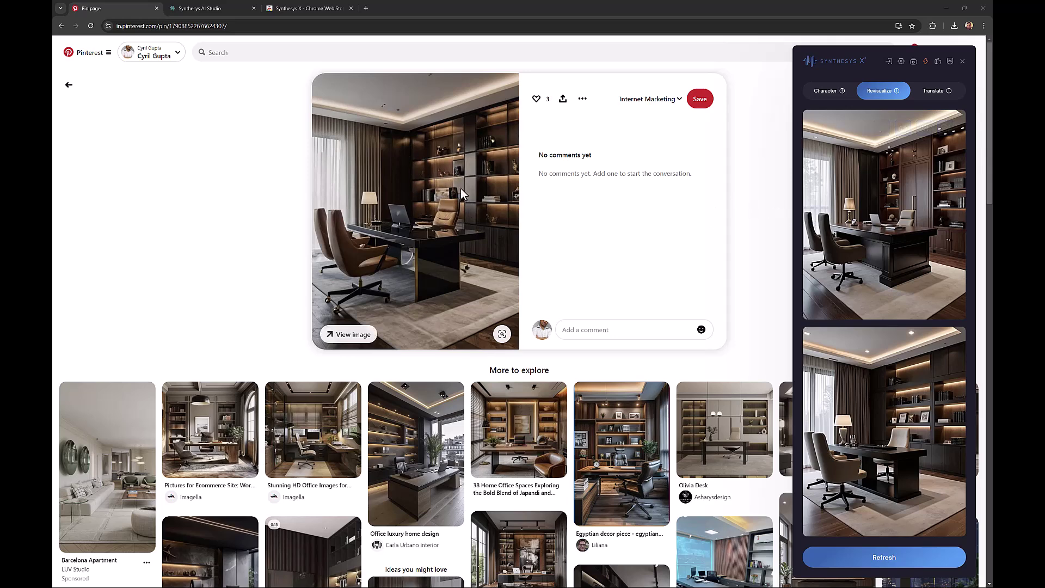
pyautogui.moveTo(868, 185)
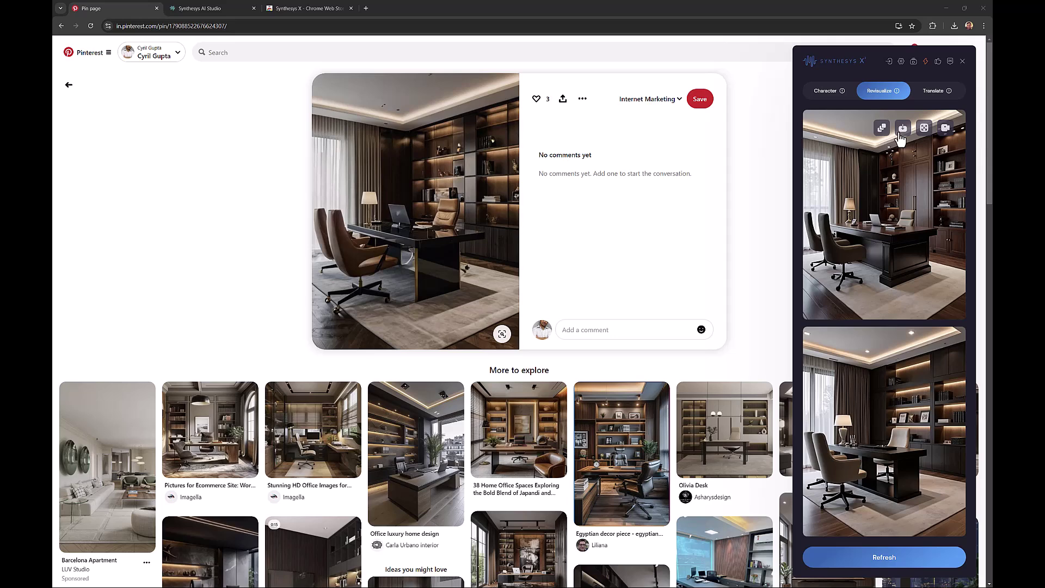
# Download the second revisualized office image as out-1.png and zoom in and out on it in Photos.
pyautogui.moveTo(904, 351)
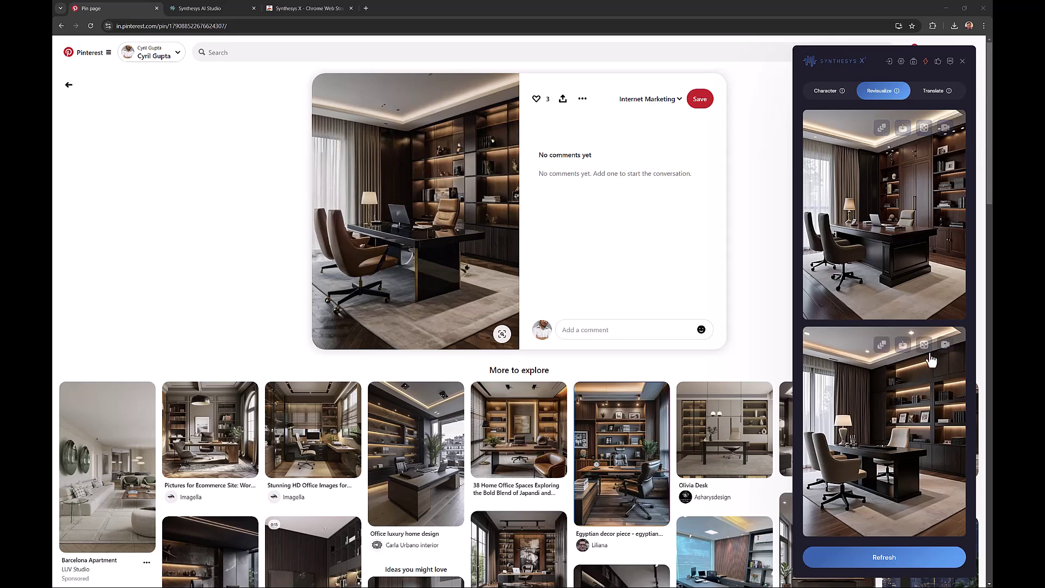
pyautogui.click(903, 346)
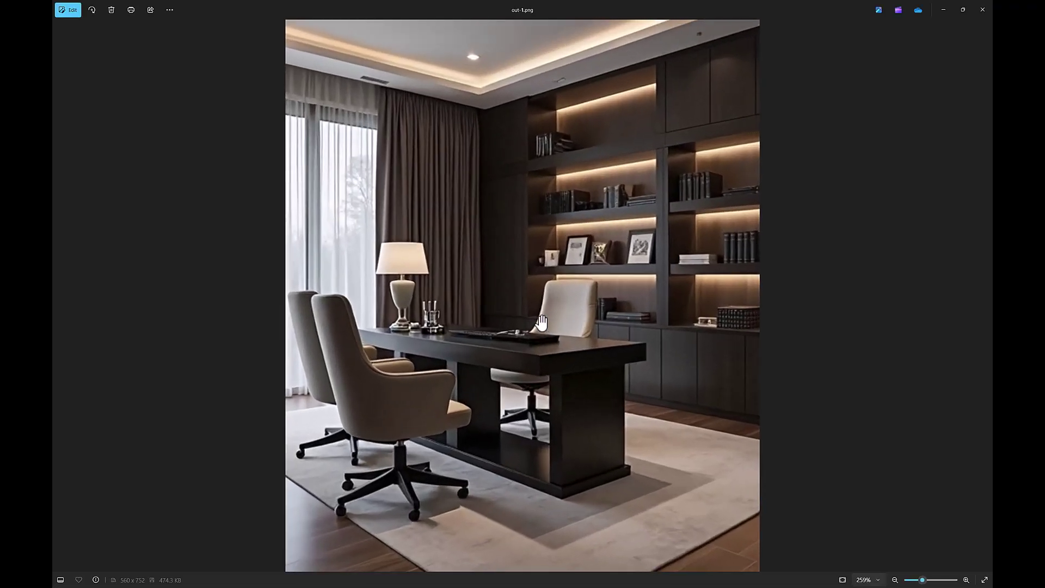
pyautogui.scroll(3, 570, 333)
pyautogui.scroll(-1, 571, 333)
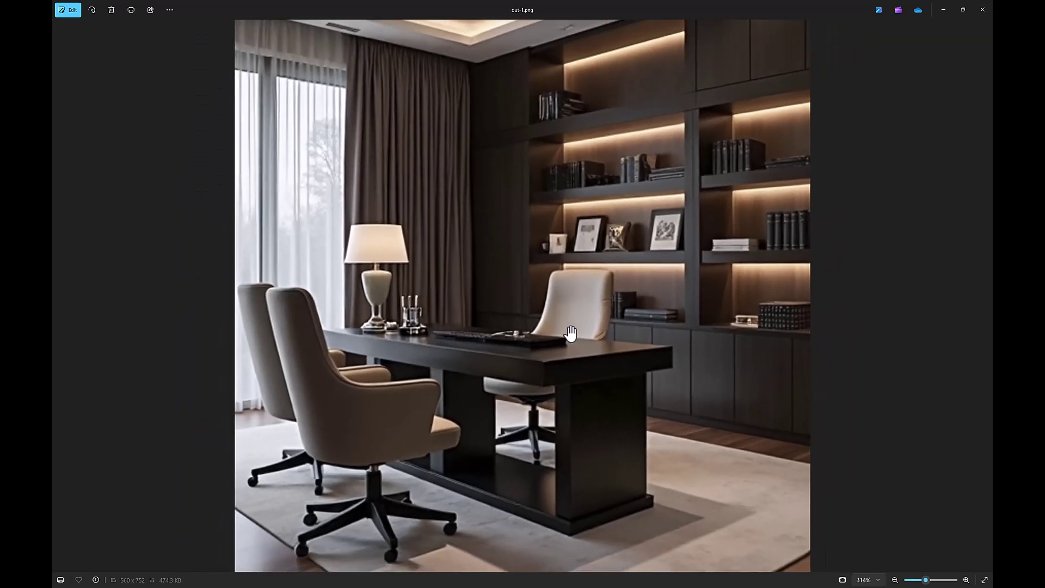
pyautogui.scroll(4, 571, 333)
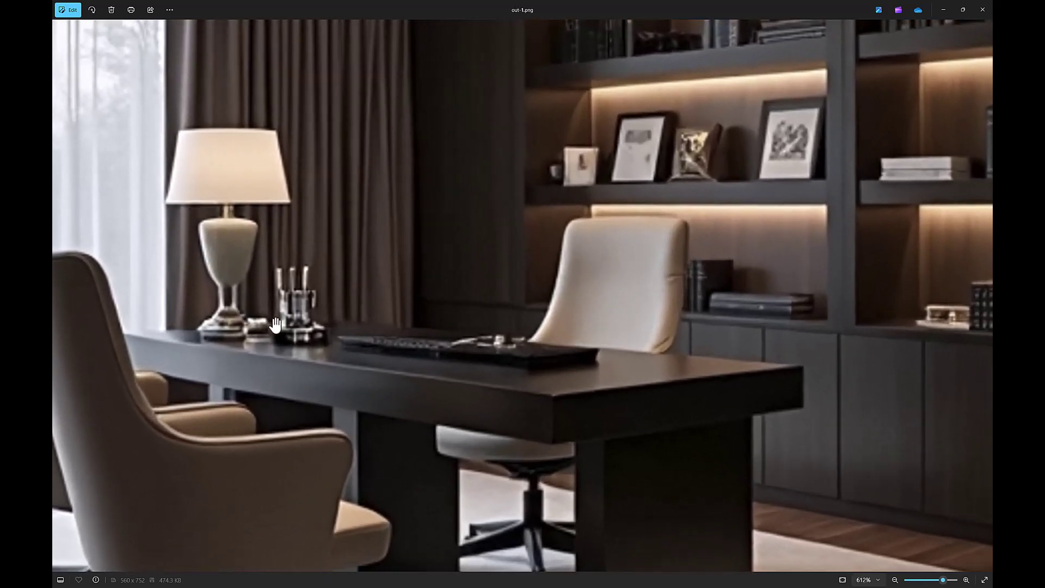
pyautogui.scroll(-10, 469, 319)
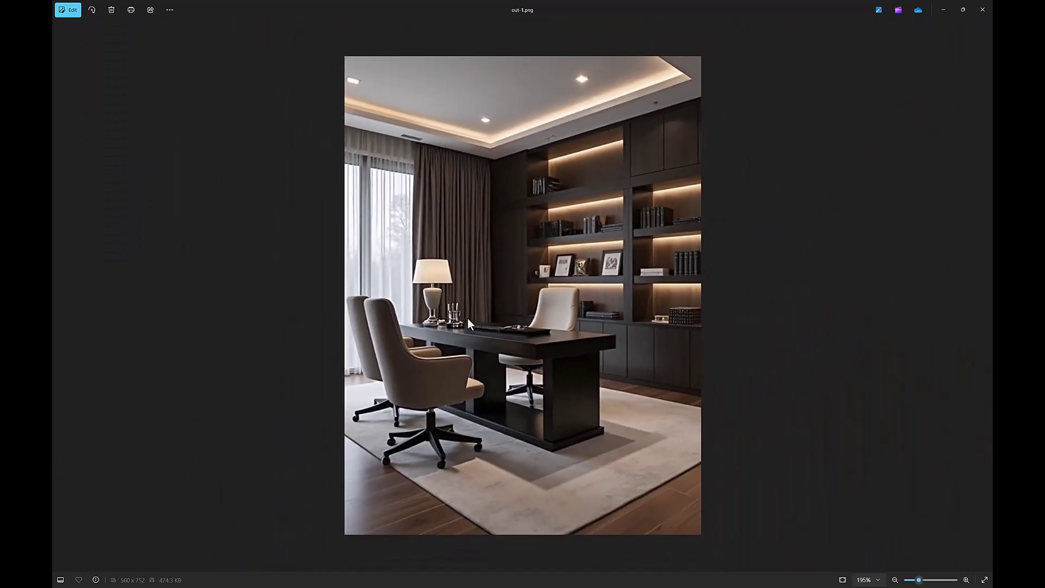
pyautogui.scroll(-3, 424, 306)
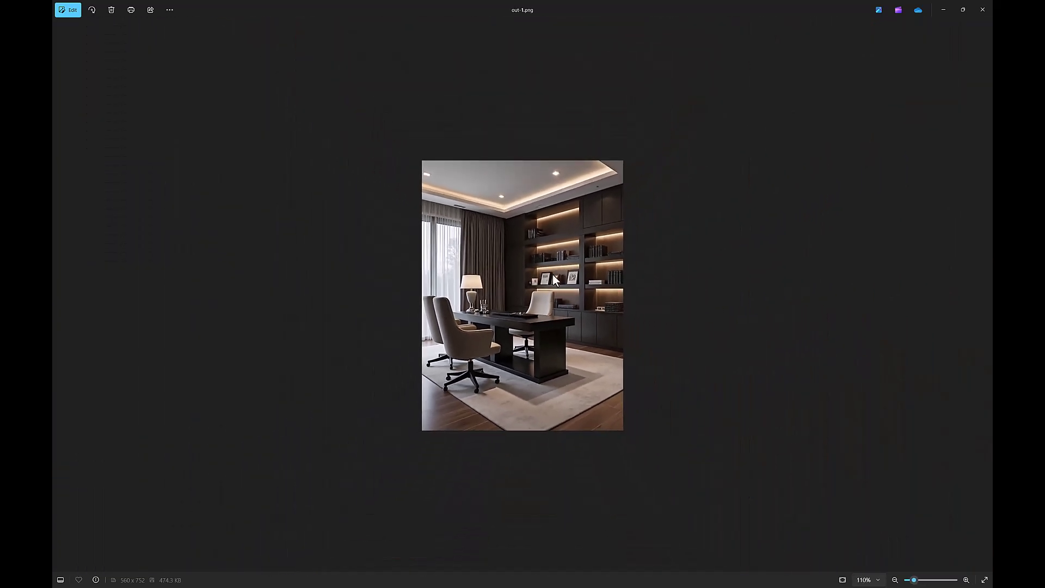
# Bring the Chrome Pinterest page back to the front.
pyautogui.hotkey('alt', 'Tab')
pyautogui.press('Escape')
pyautogui.hotkey('alt', 'Tab')
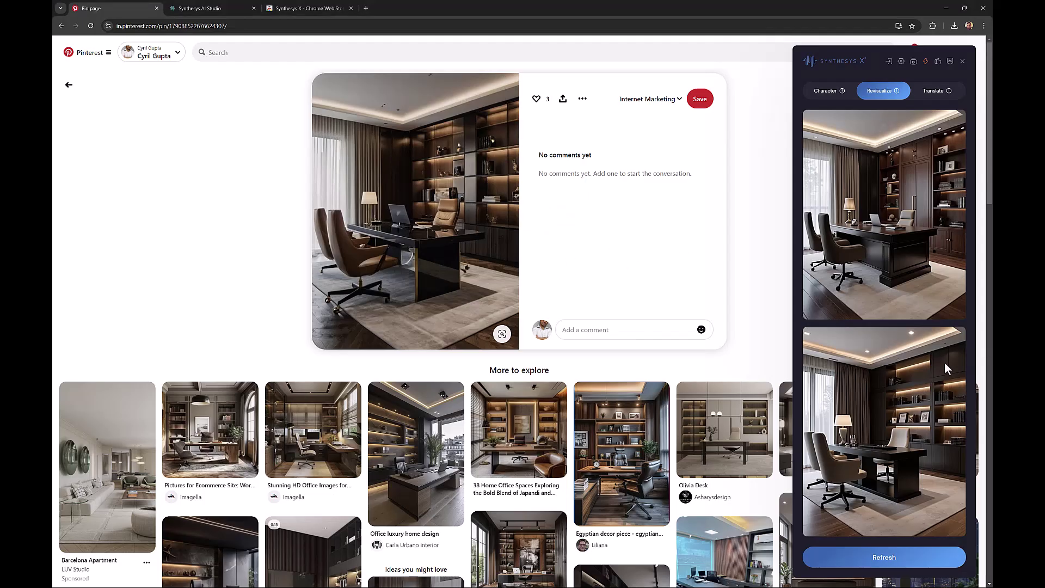
# Download the first revisualized office image as out-0 (2).png and show Chrome's recent downloads.
pyautogui.moveTo(919, 355)
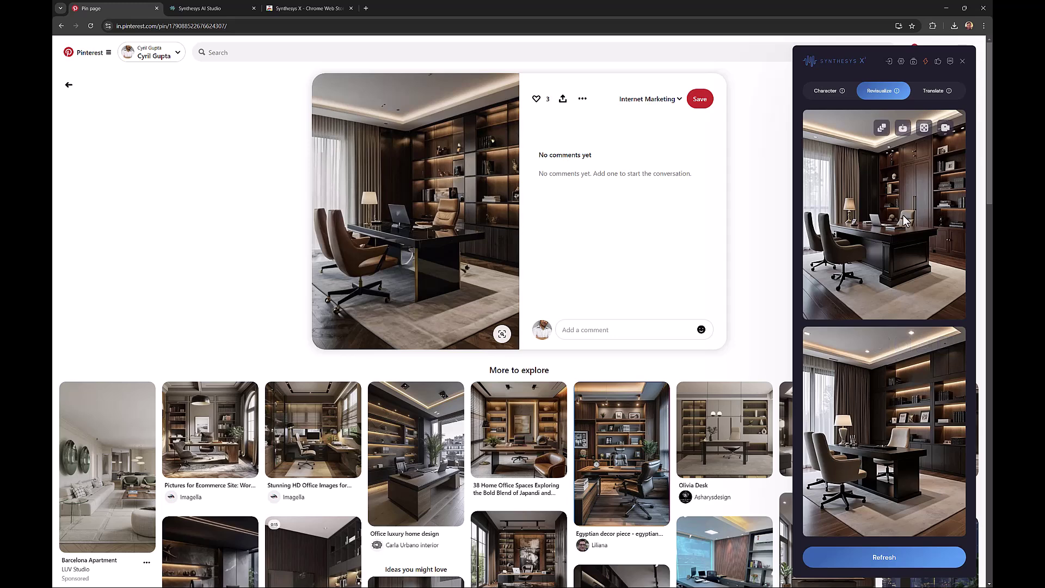
pyautogui.rightClick(880, 215)
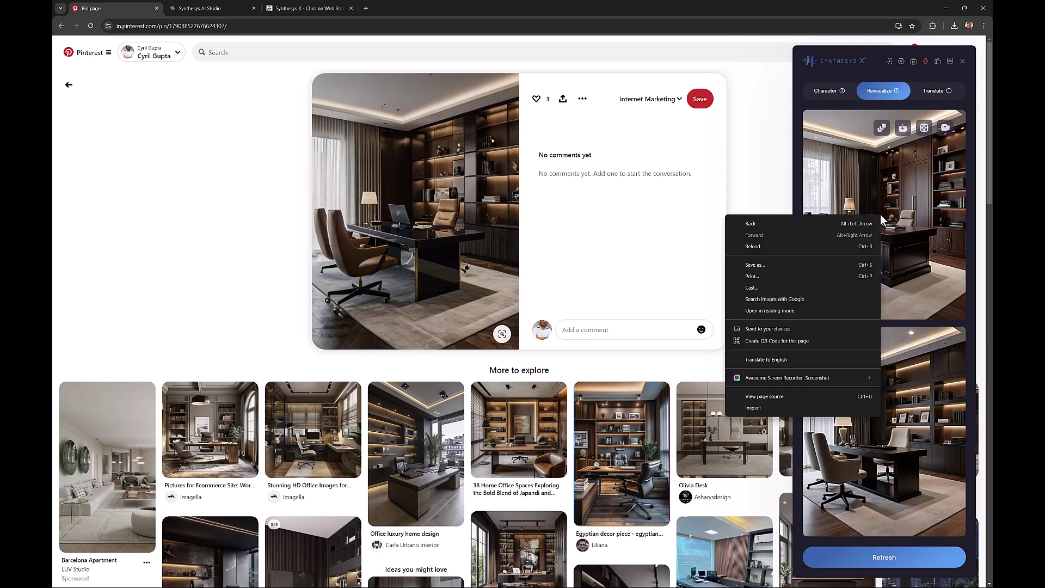
pyautogui.click(925, 179)
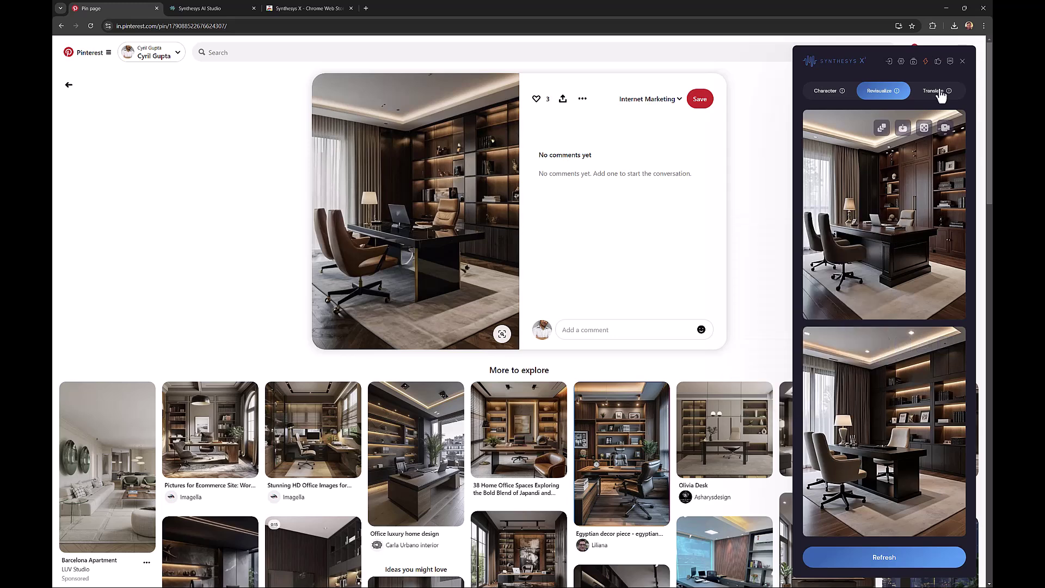
pyautogui.rightClick(930, 204)
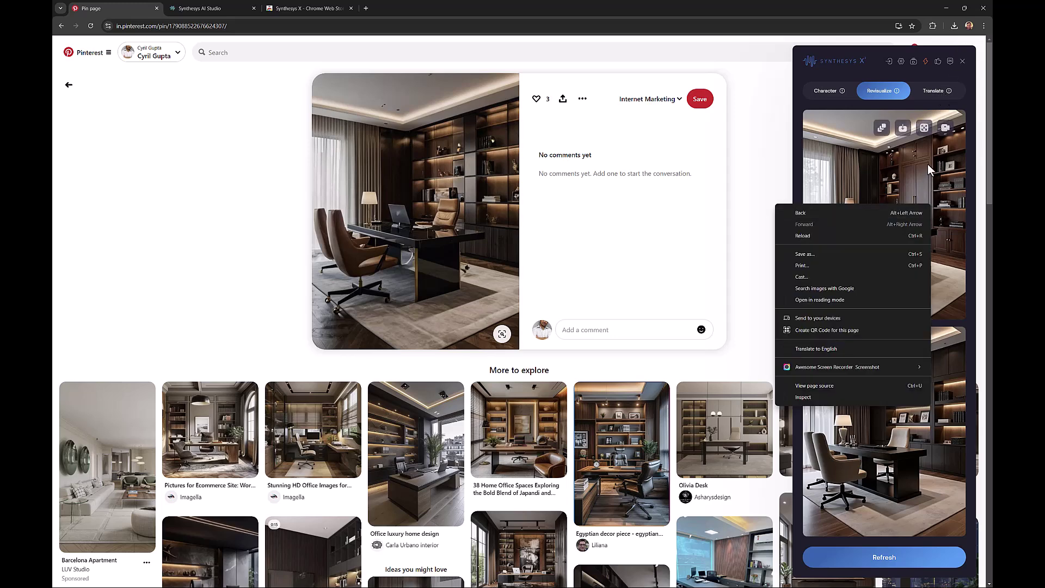
pyautogui.click(906, 130)
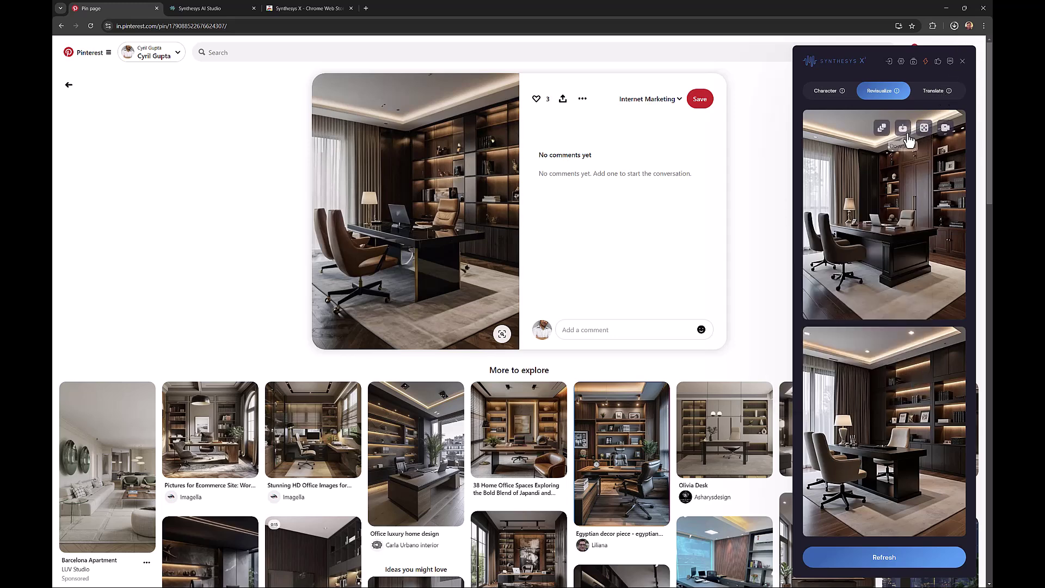
pyautogui.click(954, 27)
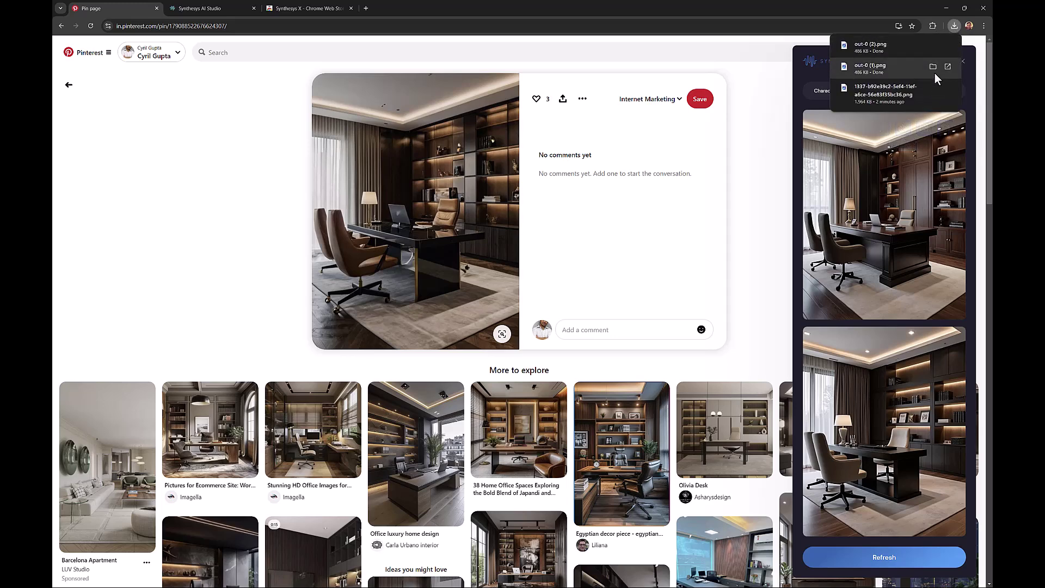
# Open the 1337-b92e39c2… PNG in Photos, zoom in and out, then close the viewer.
pyautogui.click(909, 97)
pyautogui.scroll(5, 586, 311)
pyautogui.scroll(4, 586, 311)
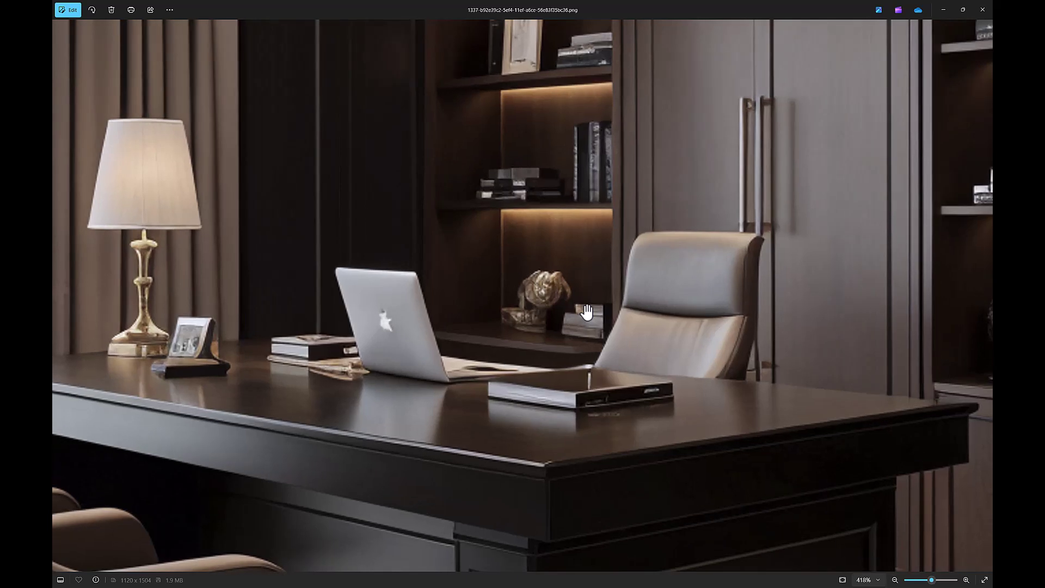
pyautogui.scroll(-4, 586, 311)
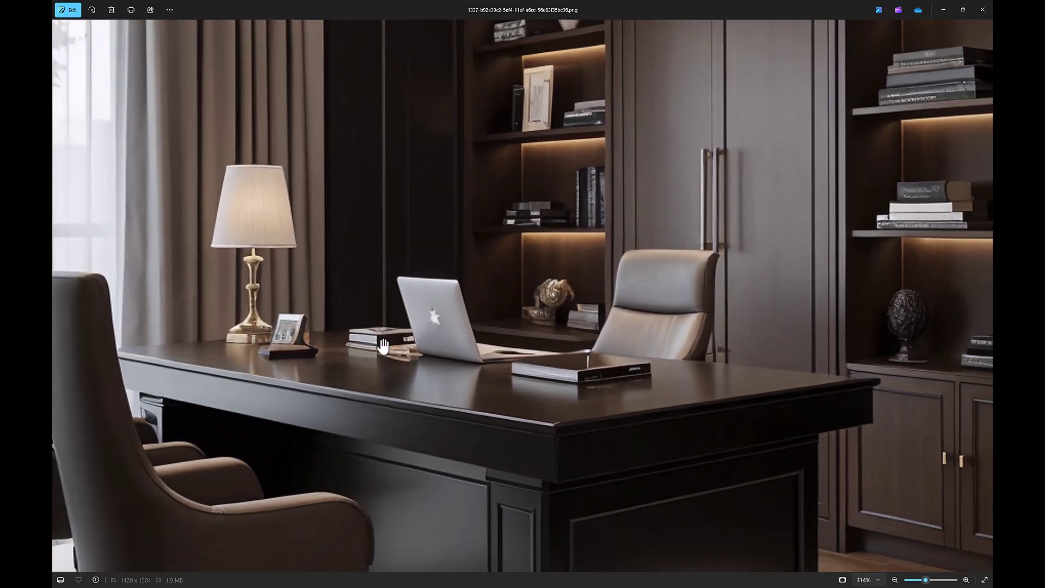
pyautogui.scroll(-3, 531, 346)
pyautogui.scroll(-5, 531, 346)
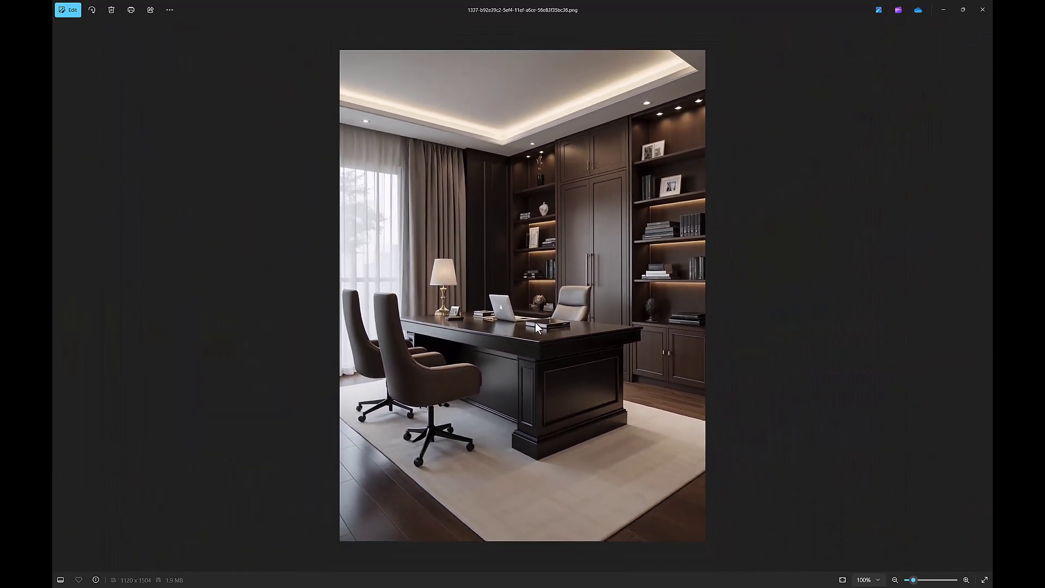
pyautogui.scroll(4, 534, 323)
pyautogui.scroll(1, 534, 323)
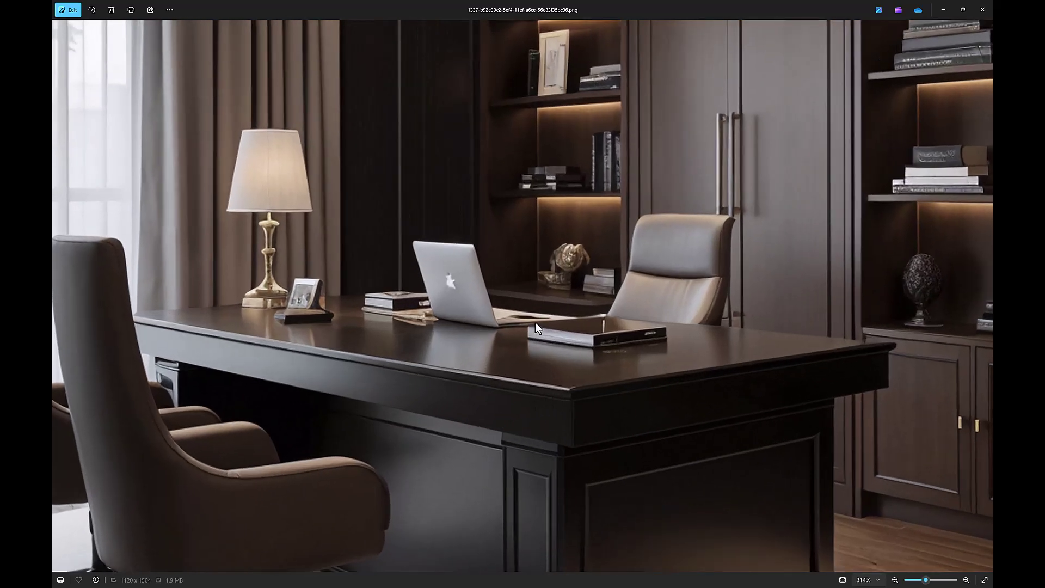
pyautogui.scroll(3, 534, 322)
pyautogui.scroll(-6, 534, 322)
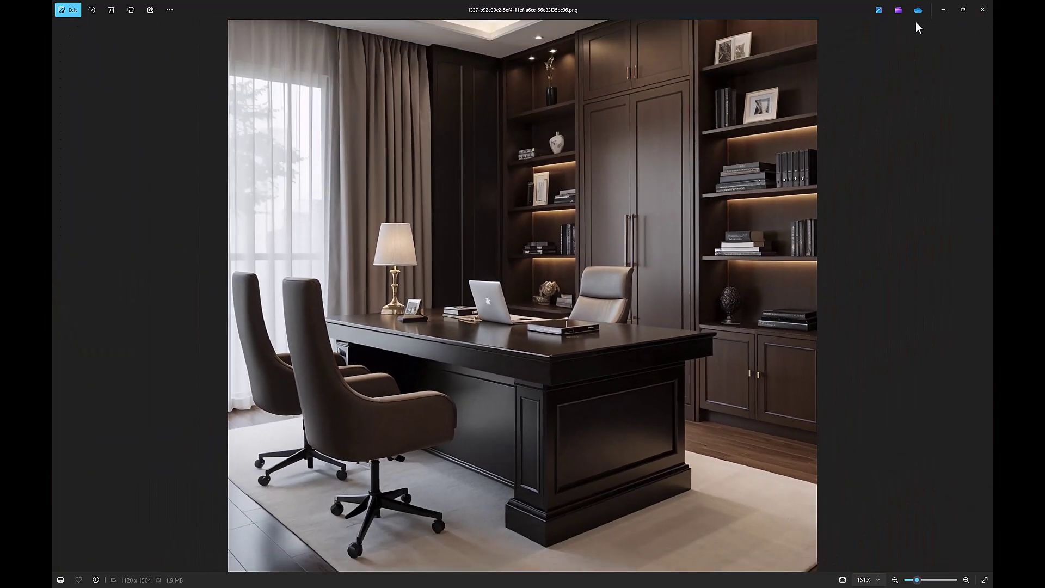
pyautogui.click(943, 9)
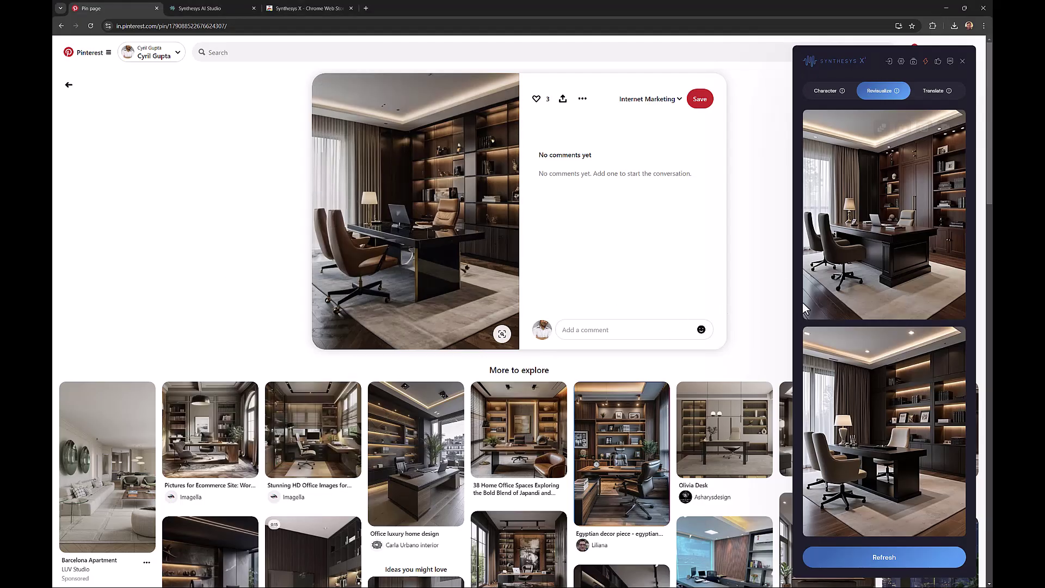
# Generate a short video from the top revisualized office image and wait for it to finish.
pyautogui.moveTo(907, 181)
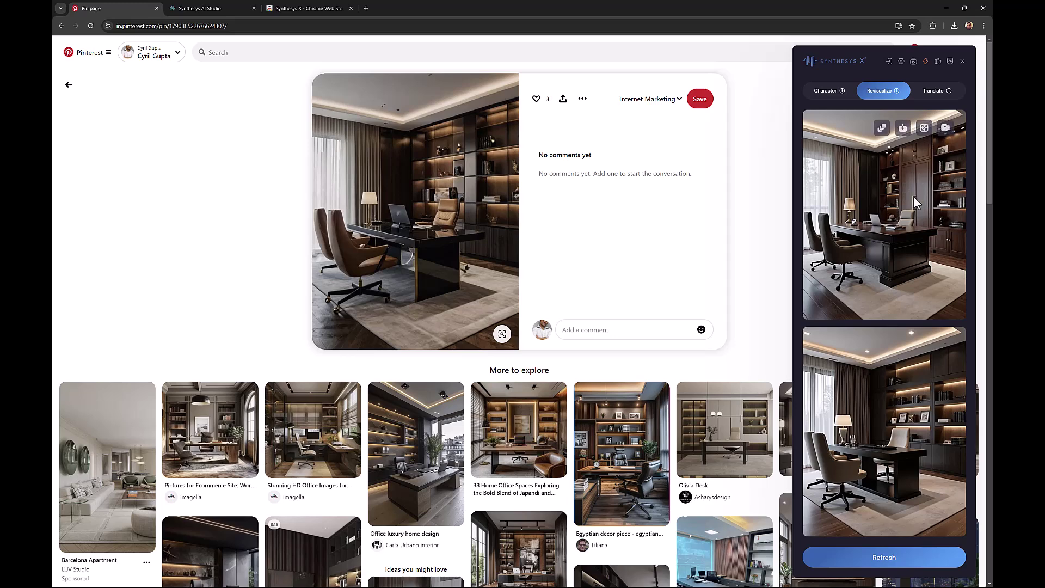
pyautogui.moveTo(350, 270)
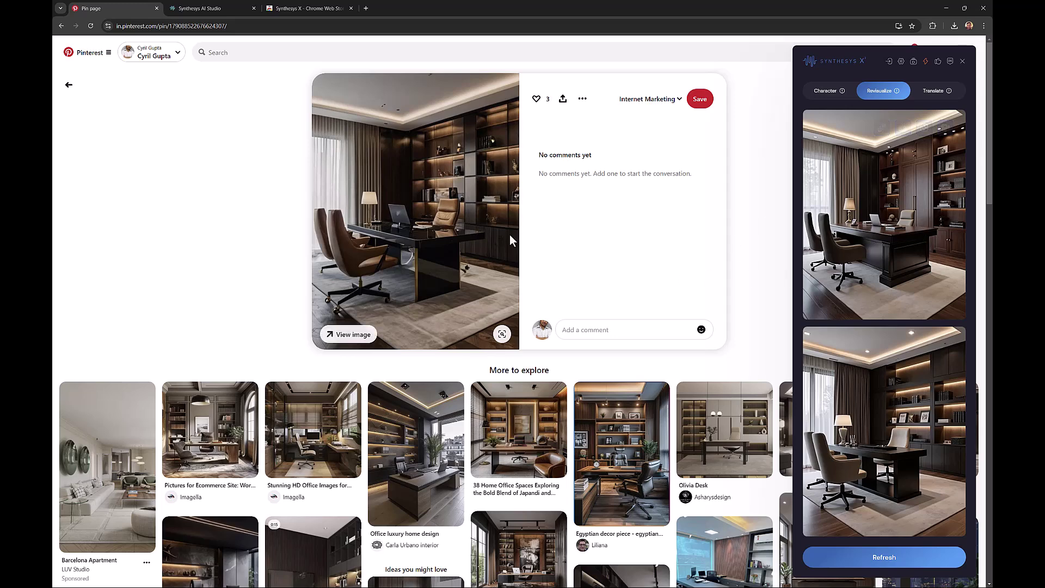
pyautogui.click(945, 129)
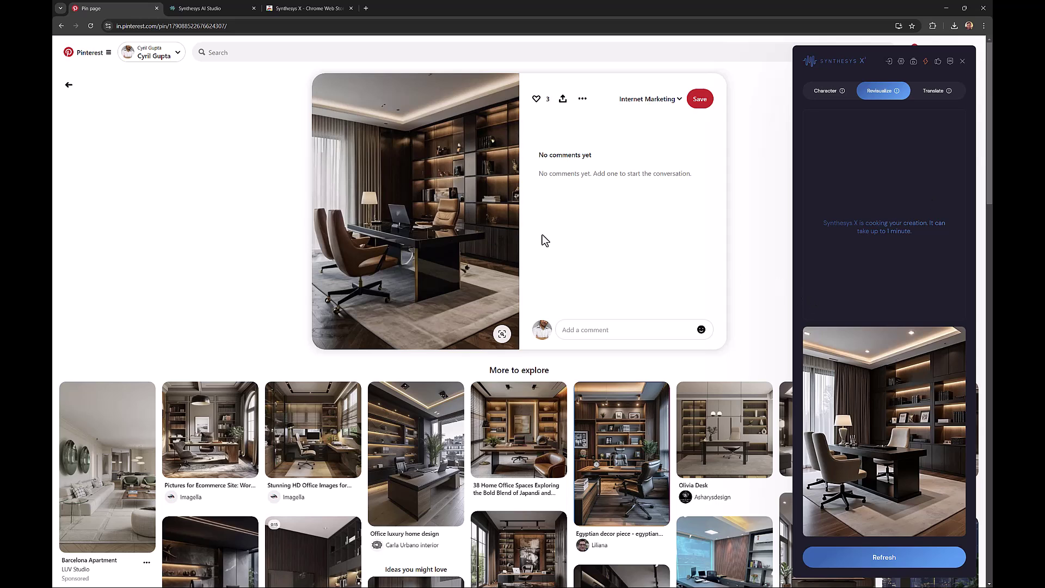
pyautogui.moveTo(371, 185)
pyautogui.moveTo(395, 153)
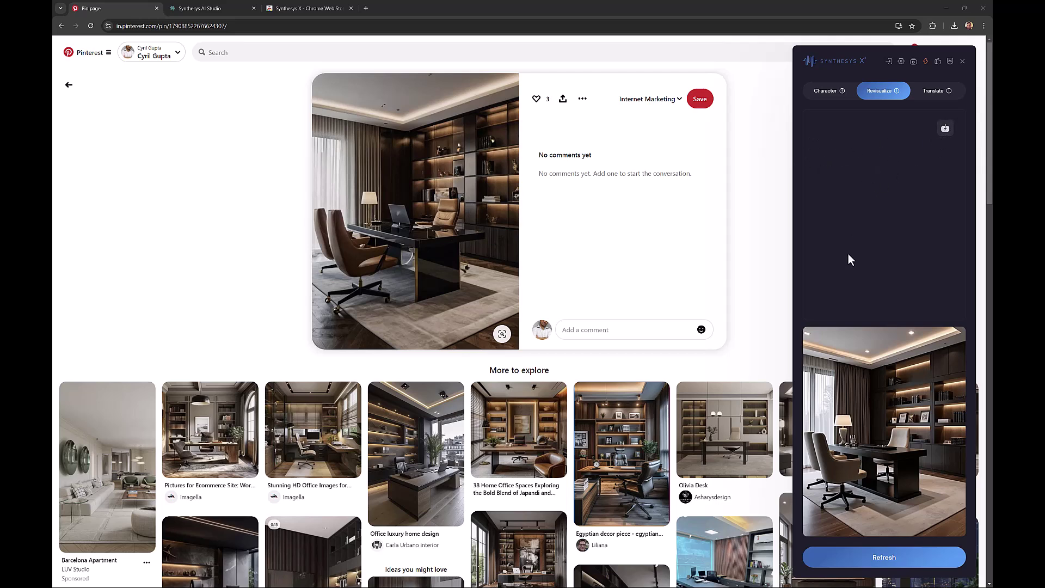
# Download the office video as 000062 (1).mp4, play it in Media Player, then close the player.
pyautogui.click(946, 129)
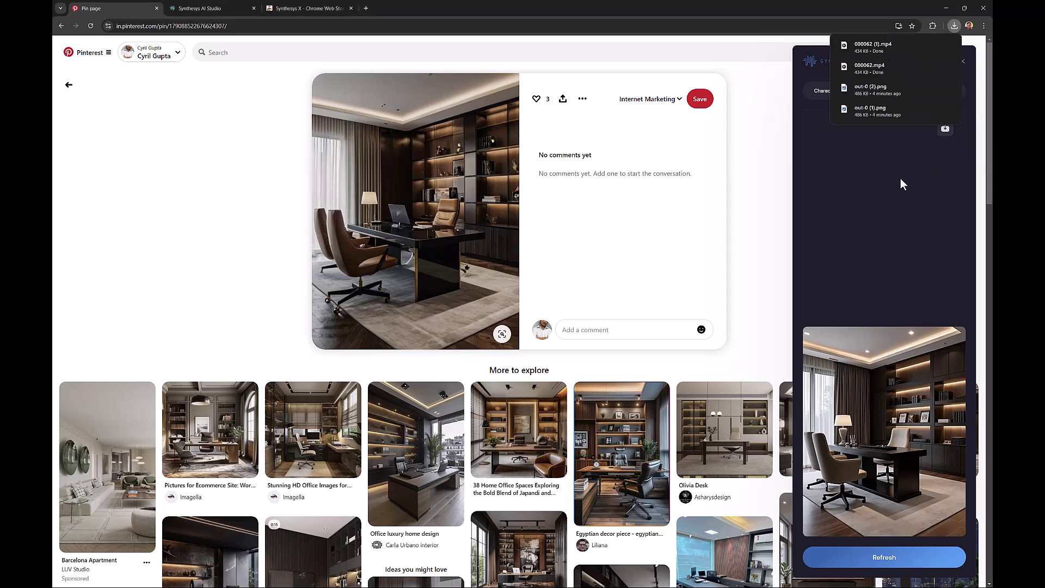
pyautogui.click(893, 50)
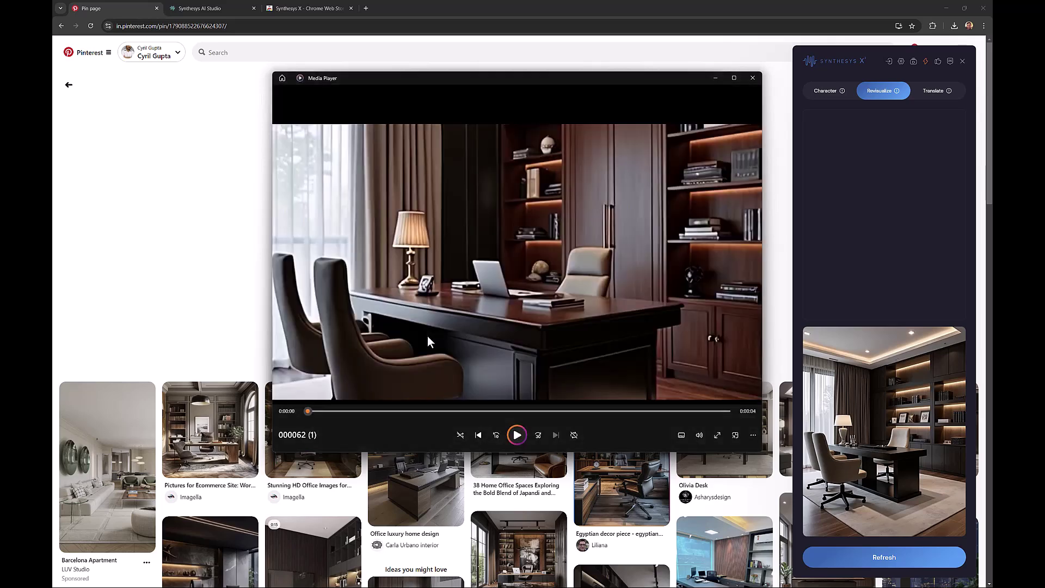
pyautogui.click(521, 438)
pyautogui.click(518, 435)
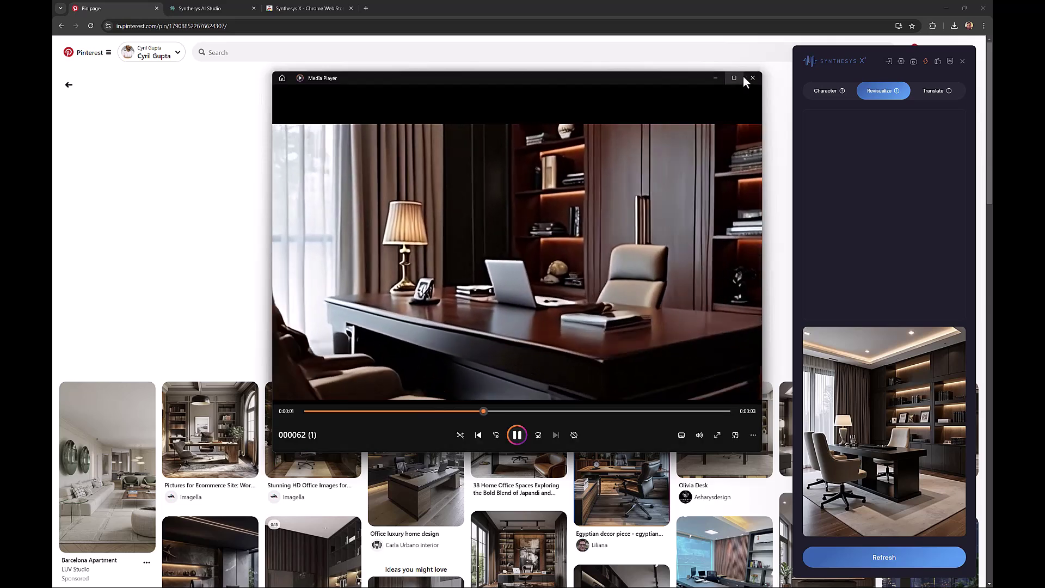
pyautogui.click(753, 78)
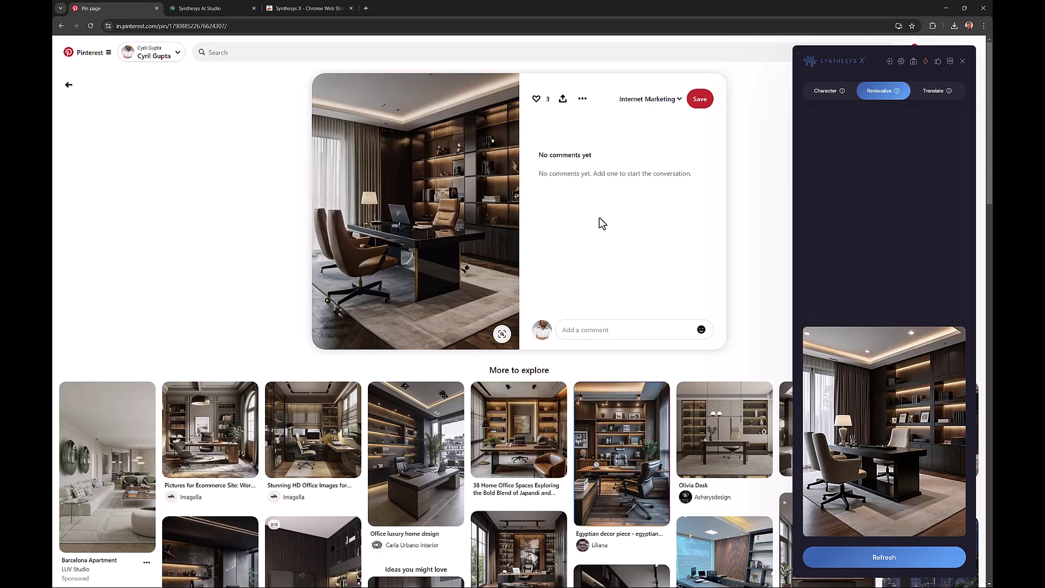
# Open the Translate audio options and browse the target languages, keeping English (UK).
pyautogui.scroll(-3, 896, 210)
pyautogui.moveTo(903, 380)
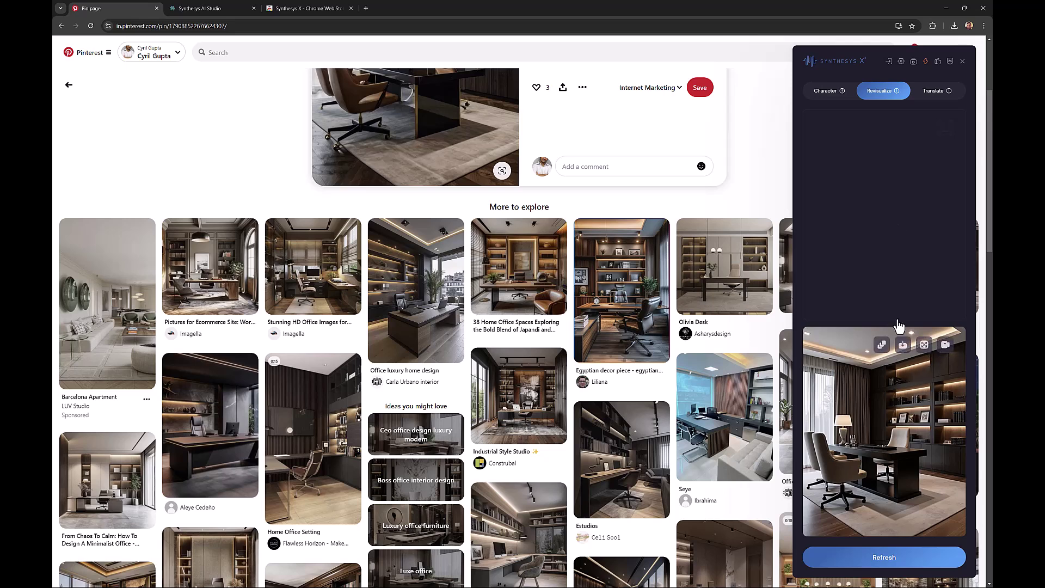
pyautogui.click(934, 91)
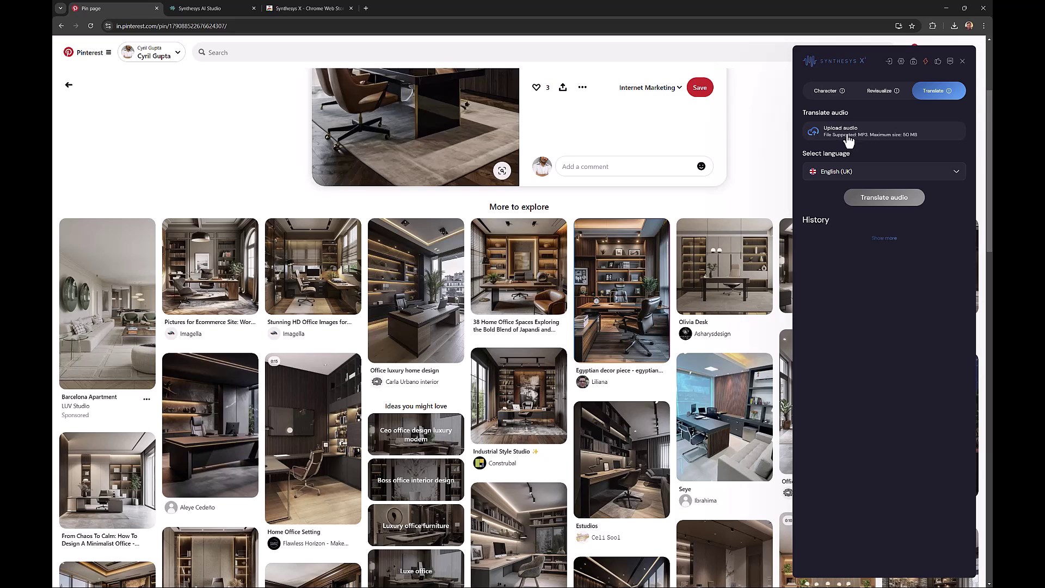
pyautogui.click(854, 171)
pyautogui.scroll(-5, 871, 234)
pyautogui.scroll(5, 871, 238)
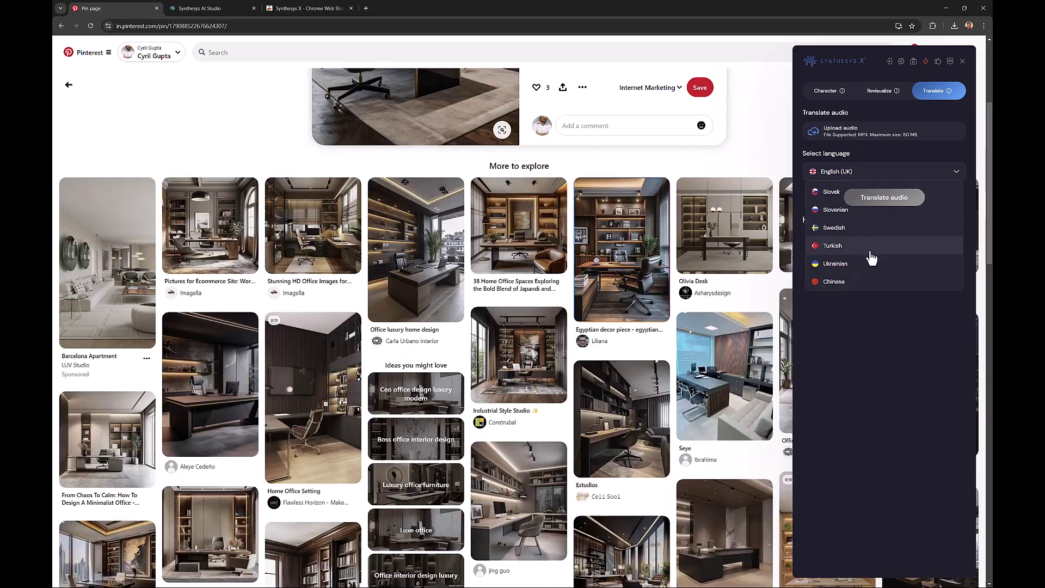
pyautogui.click(871, 171)
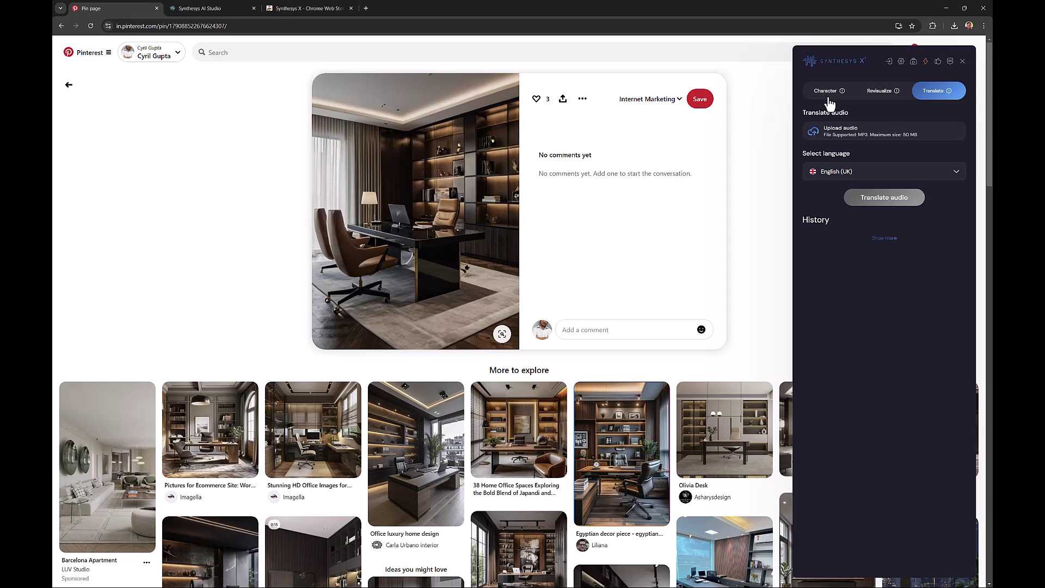
# Return to the Character section and scroll through both smiling freckled woman portraits.
pyautogui.click(879, 90)
pyautogui.scroll(-1, 785, 394)
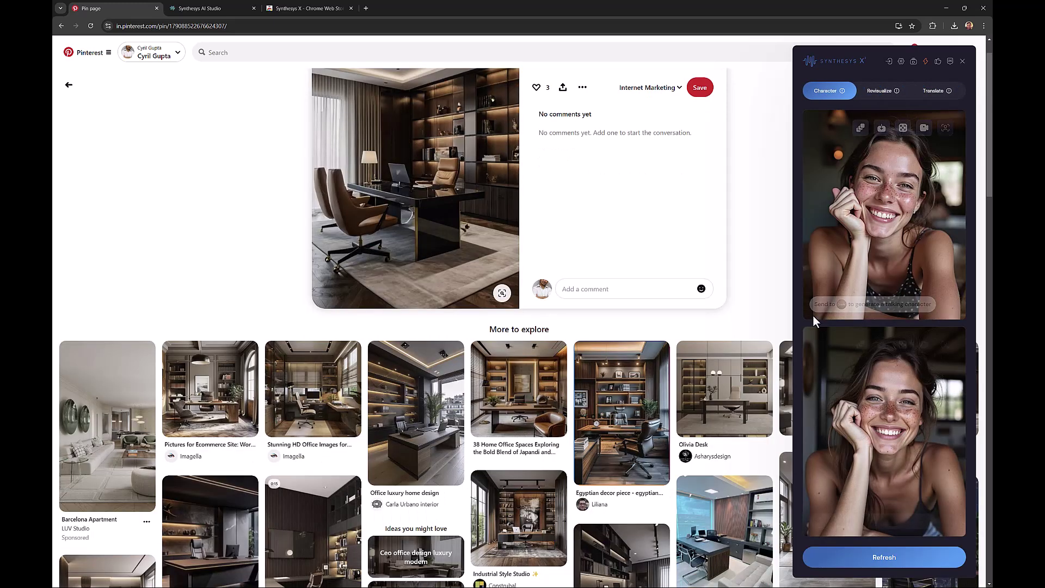
pyautogui.scroll(-3, 897, 314)
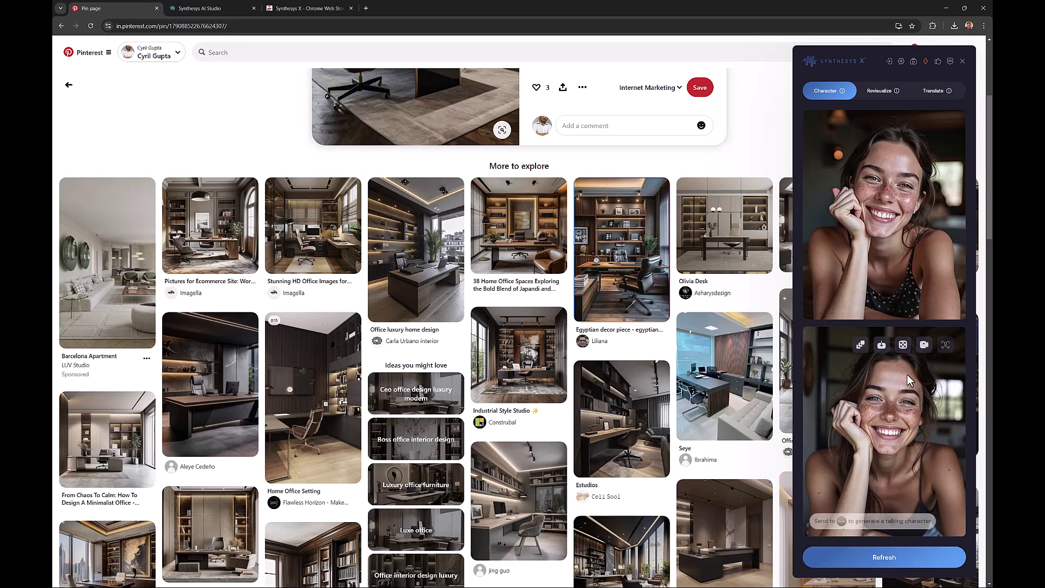
pyautogui.scroll(4, 453, 260)
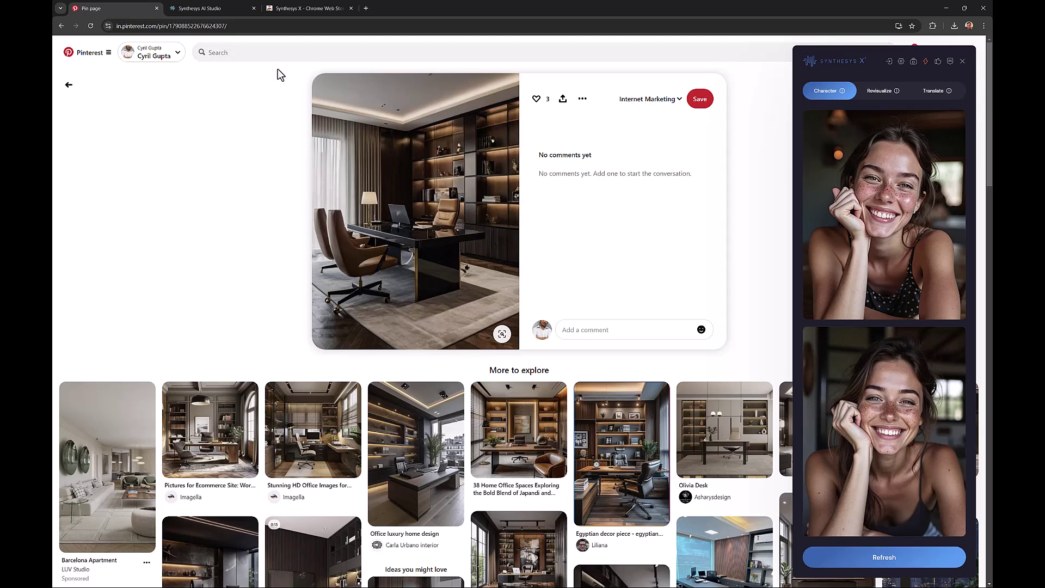
# Search Pinterest for 'people smiling' and open the 'Make Me Smile' pin.
pyautogui.click(280, 54)
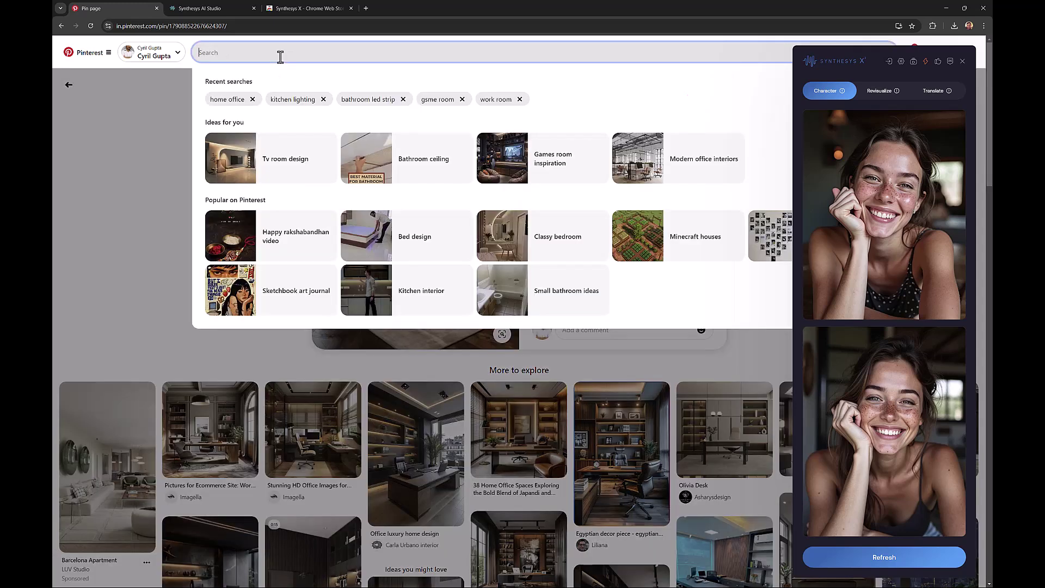
pyautogui.write('people ')
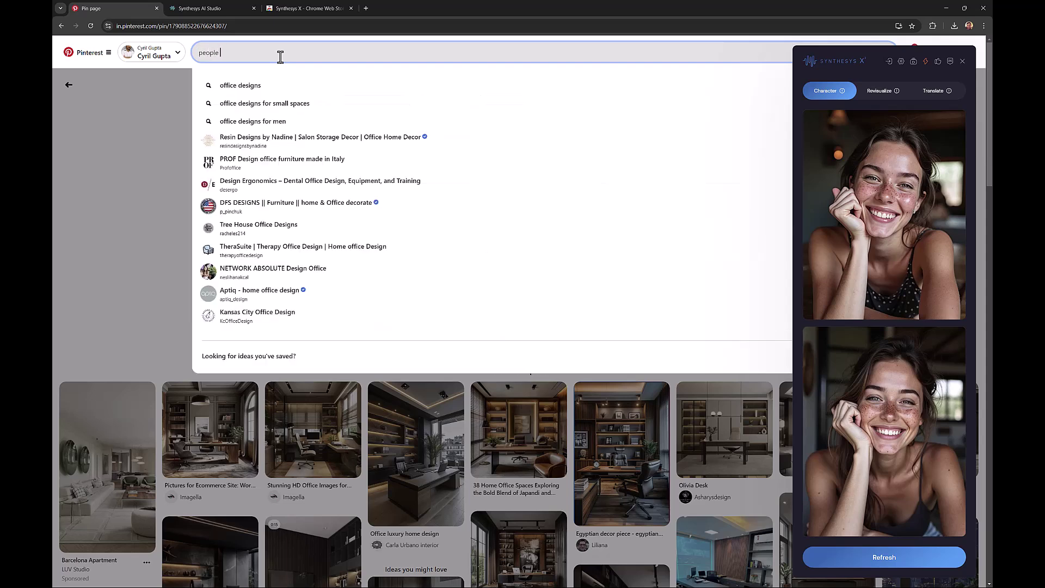
pyautogui.write('smiling')
pyautogui.press('Return')
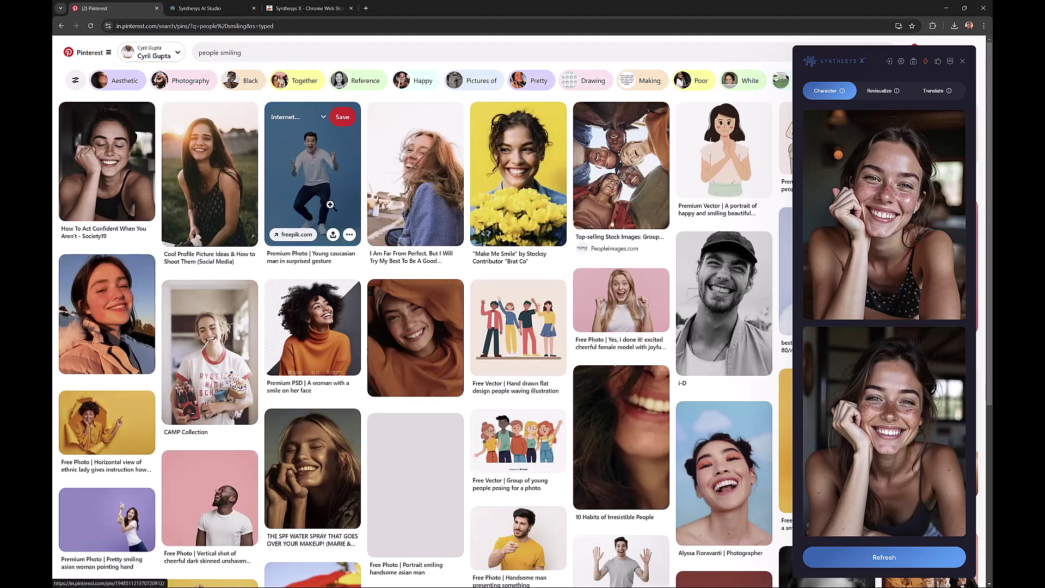
pyautogui.click(506, 173)
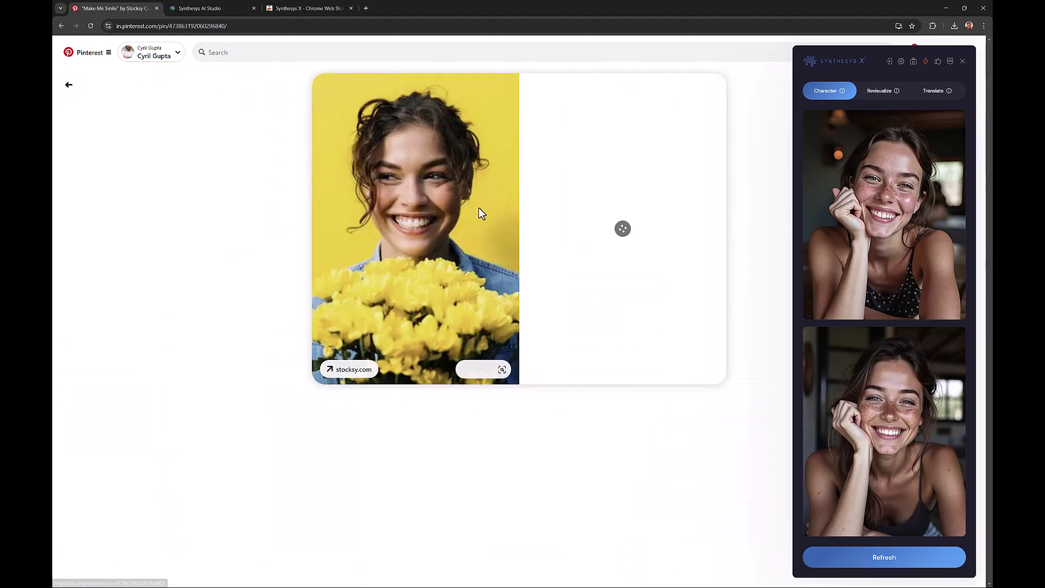
# Run Synthesys X's Generate similar character on the smiling woman holding yellow flowers.
pyautogui.rightClick(455, 207)
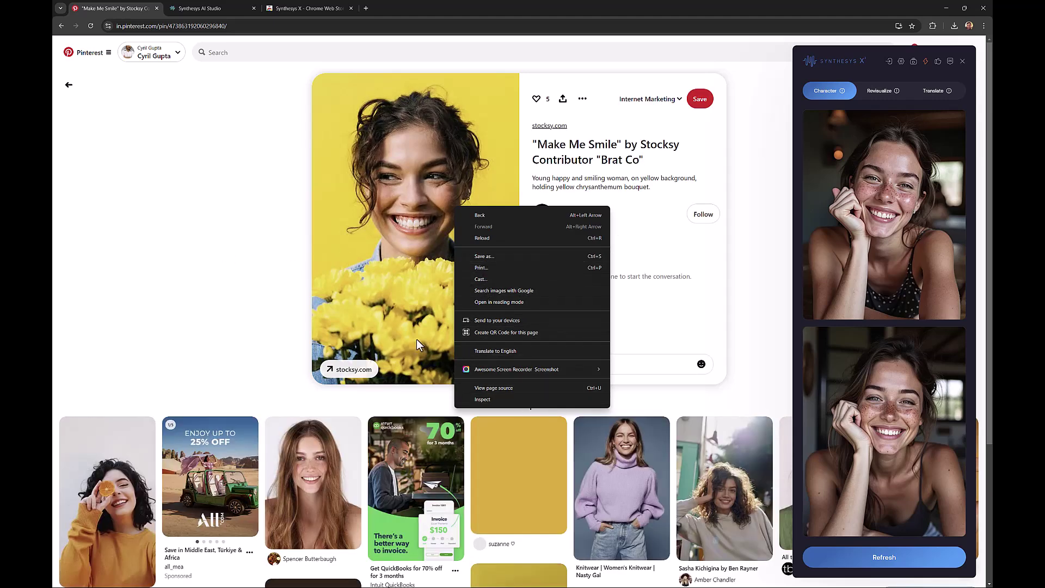
pyautogui.click(289, 259)
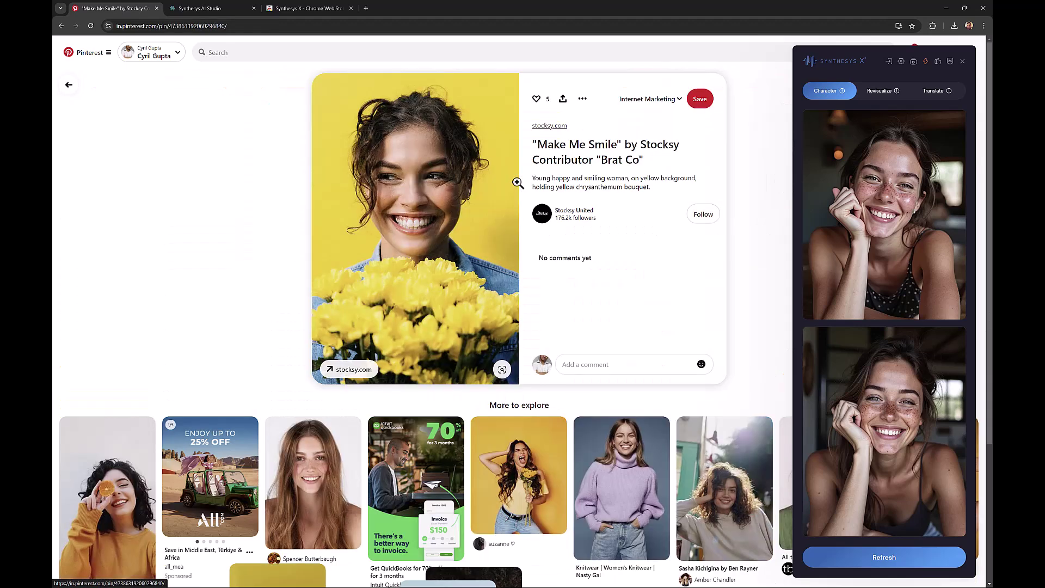
pyautogui.rightClick(495, 181)
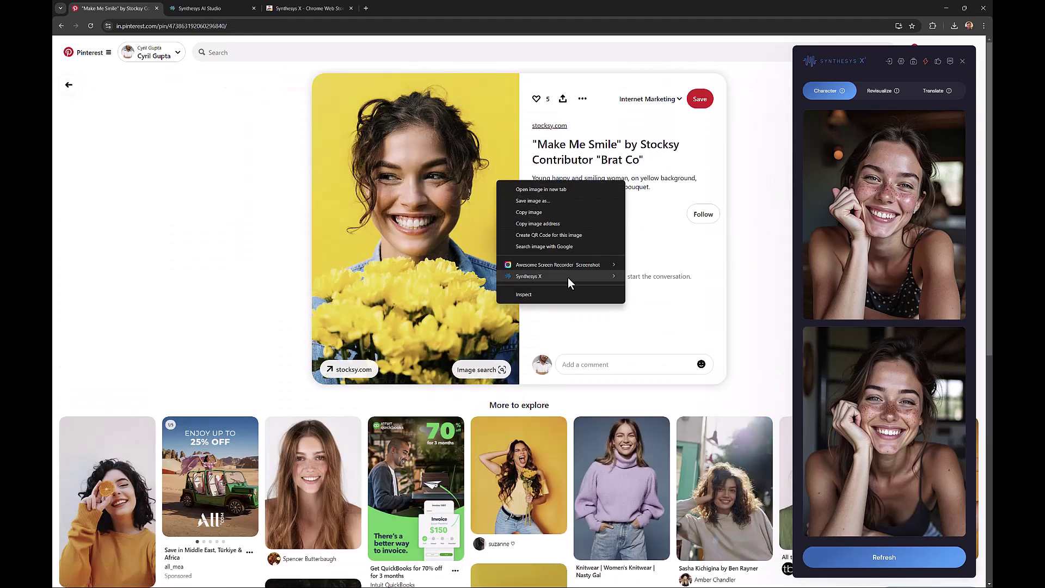
pyautogui.moveTo(567, 277)
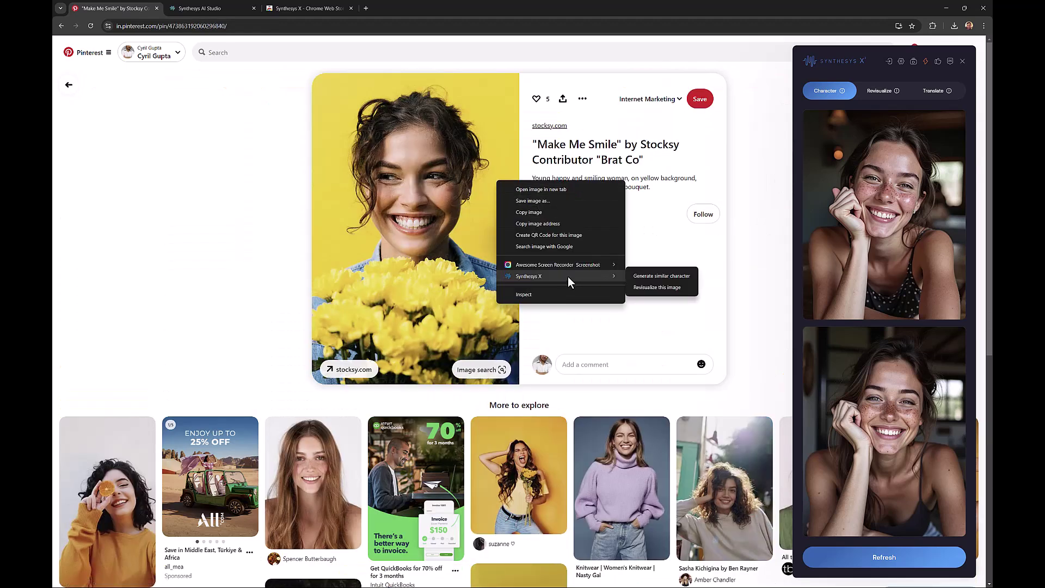
pyautogui.click(651, 277)
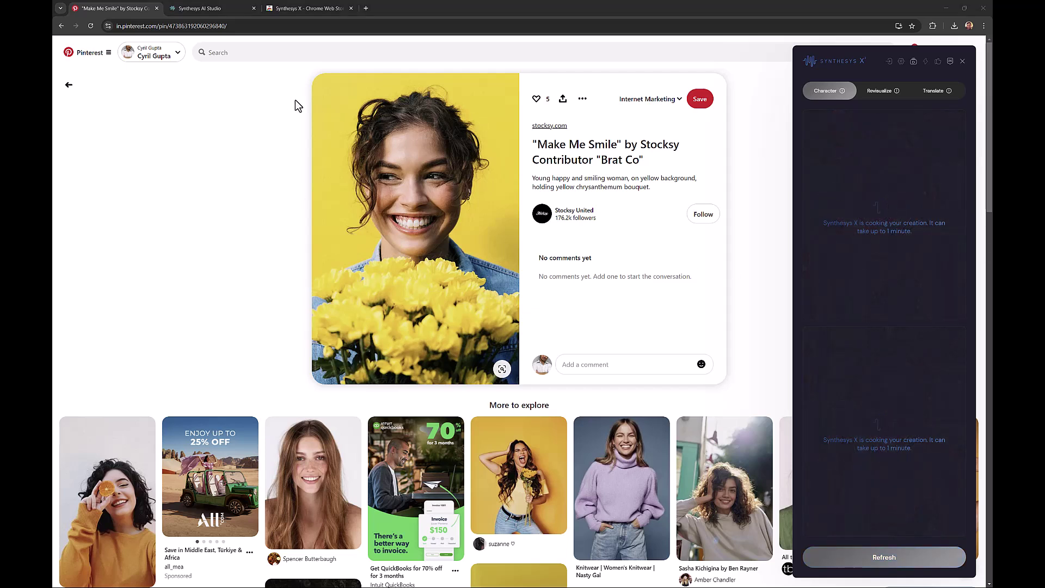
pyautogui.moveTo(920, 198)
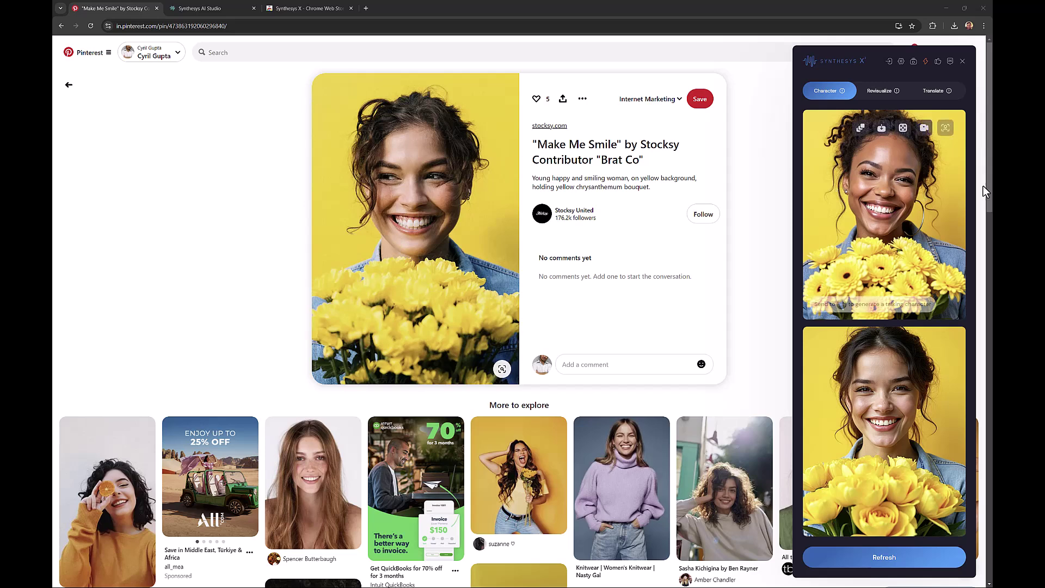
pyautogui.moveTo(905, 459)
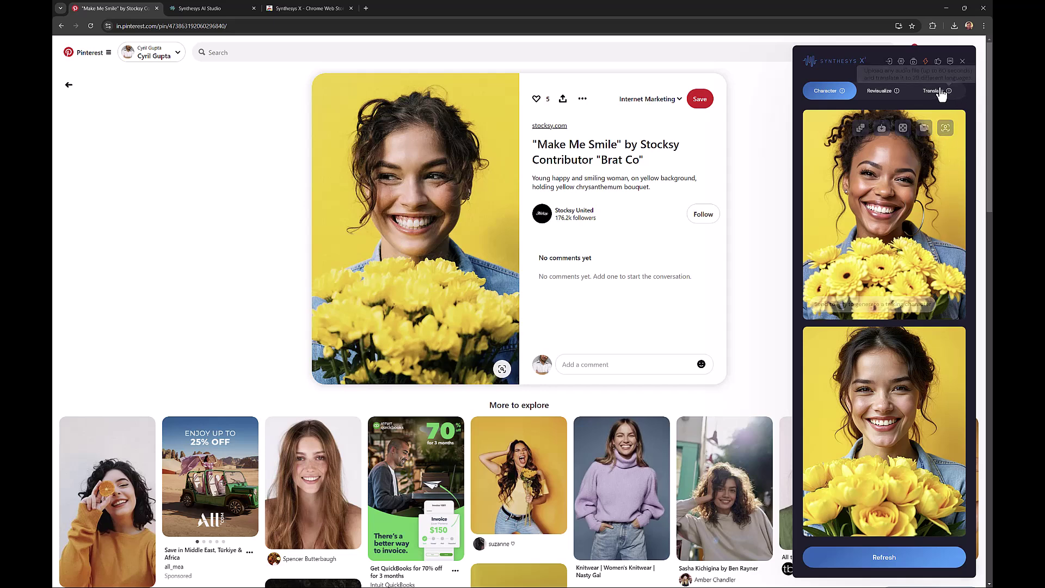
# Switch on the Text eye toggle in the Synthesys X Revisualize settings.
pyautogui.click(898, 63)
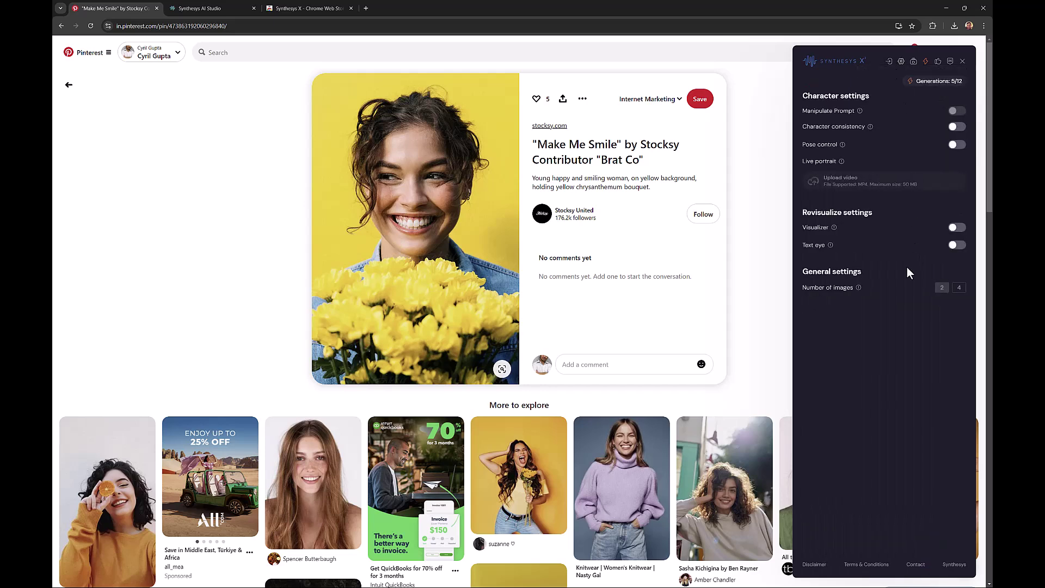
pyautogui.moveTo(834, 227)
pyautogui.click(957, 227)
pyautogui.scroll(-2, 238, 329)
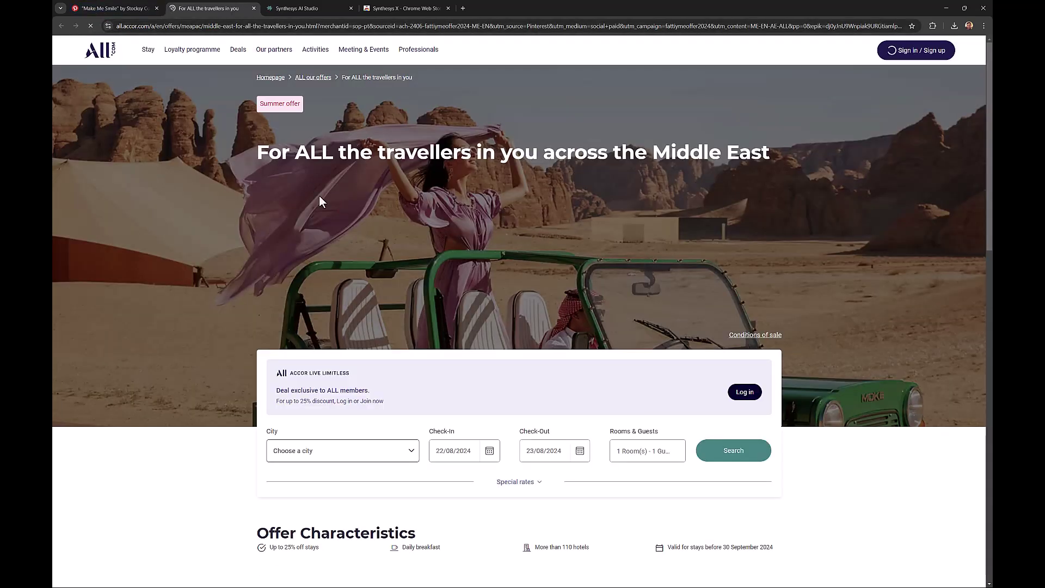
# Return to the Pinterest tab and close the accidentally opened Accor travel-offer tab.
pyautogui.click(137, 8)
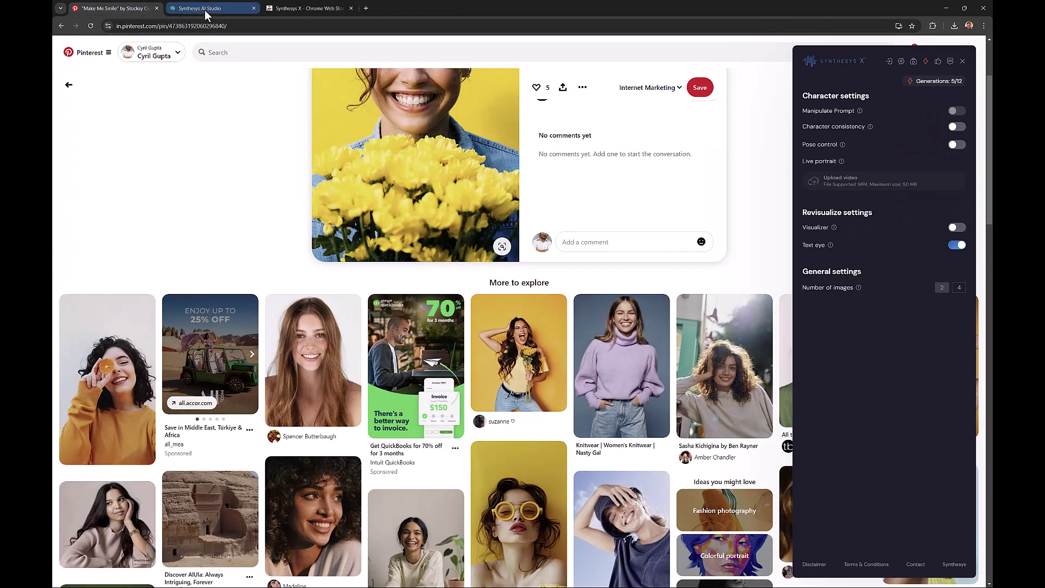
pyautogui.click(254, 8)
pyautogui.scroll(-5, 250, 442)
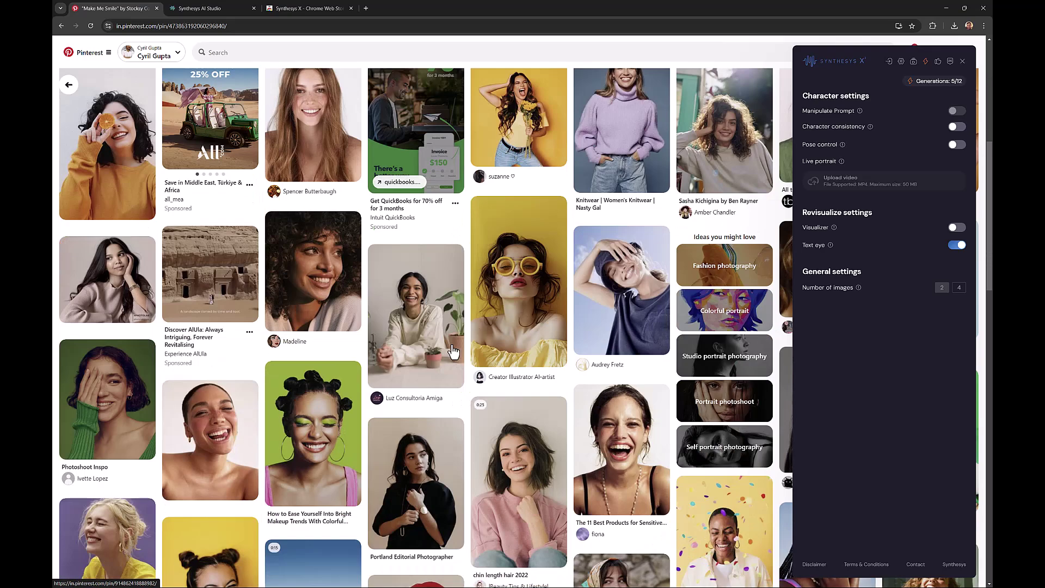
pyautogui.scroll(7, 447, 234)
# Search Pinterest for 'posters'.
pyautogui.click(500, 58)
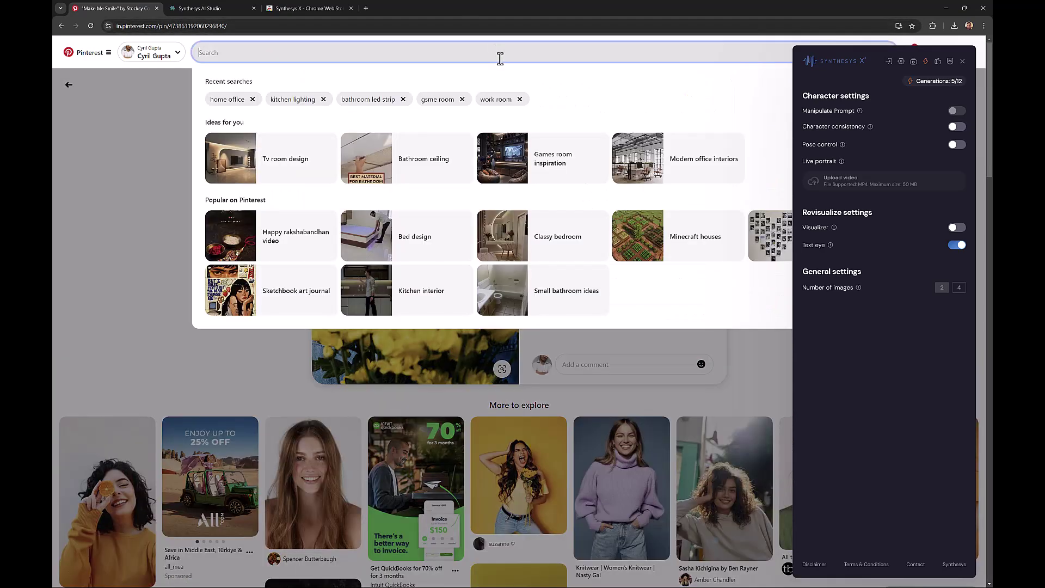
pyautogui.write('banner')
pyautogui.press('BackSpace')
pyautogui.press('BackSpace')
pyautogui.press('BackSpace')
pyautogui.press('BackSpace')
pyautogui.press('BackSpace')
pyautogui.press('BackSpace')
pyautogui.write('postssers')
pyautogui.press('BackSpace')
pyautogui.press('BackSpace')
pyautogui.press('BackSpace')
pyautogui.press('BackSpace')
pyautogui.press('BackSpace')
pyautogui.write('ers')
pyautogui.press('Return')
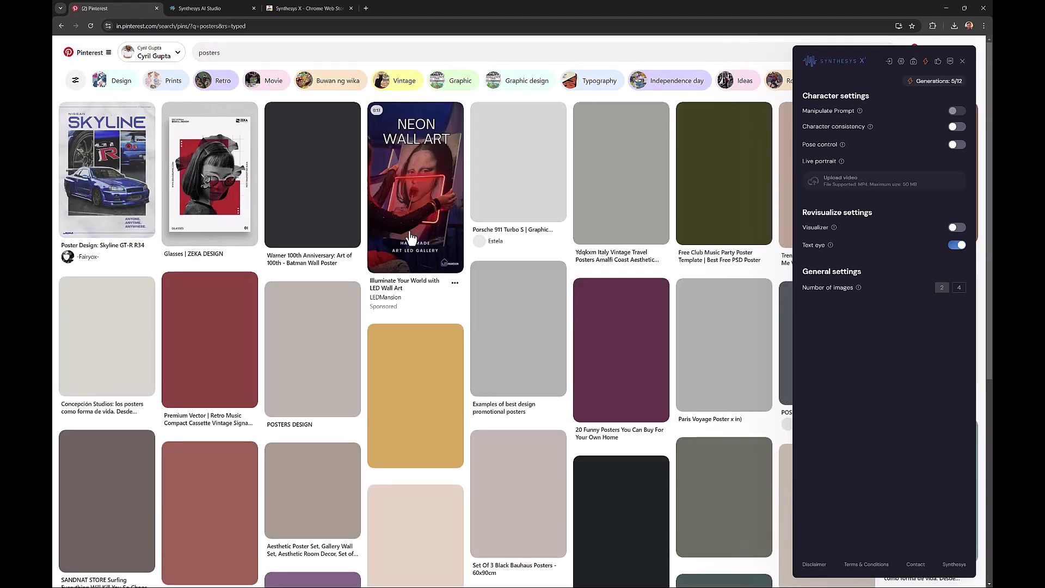
# Open the Just Do It Nike poster pin and send its image to Synthesys X's Revisualize.
pyautogui.scroll(-2, 647, 258)
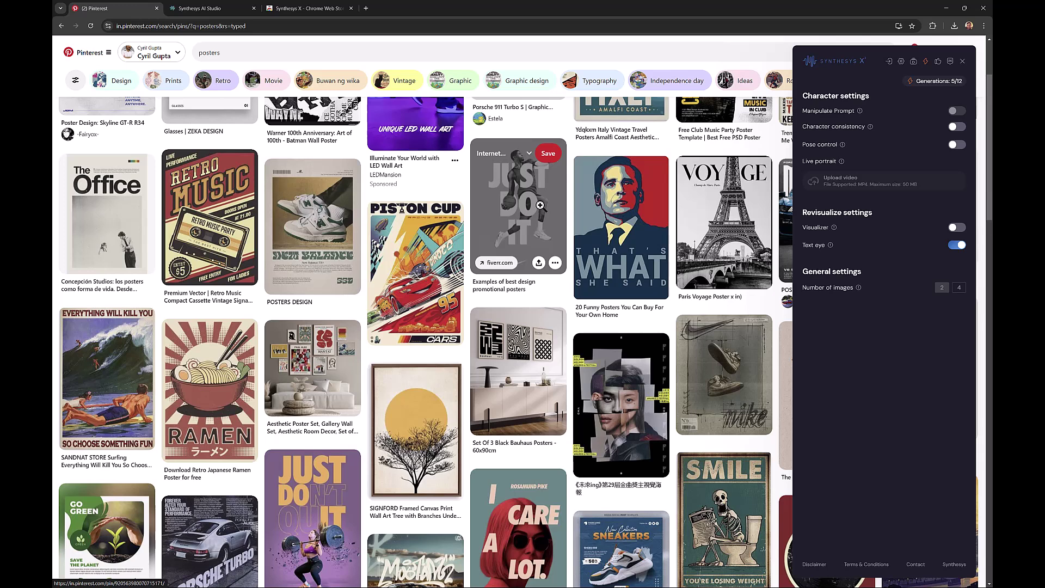
pyautogui.click(539, 205)
pyautogui.rightClick(459, 208)
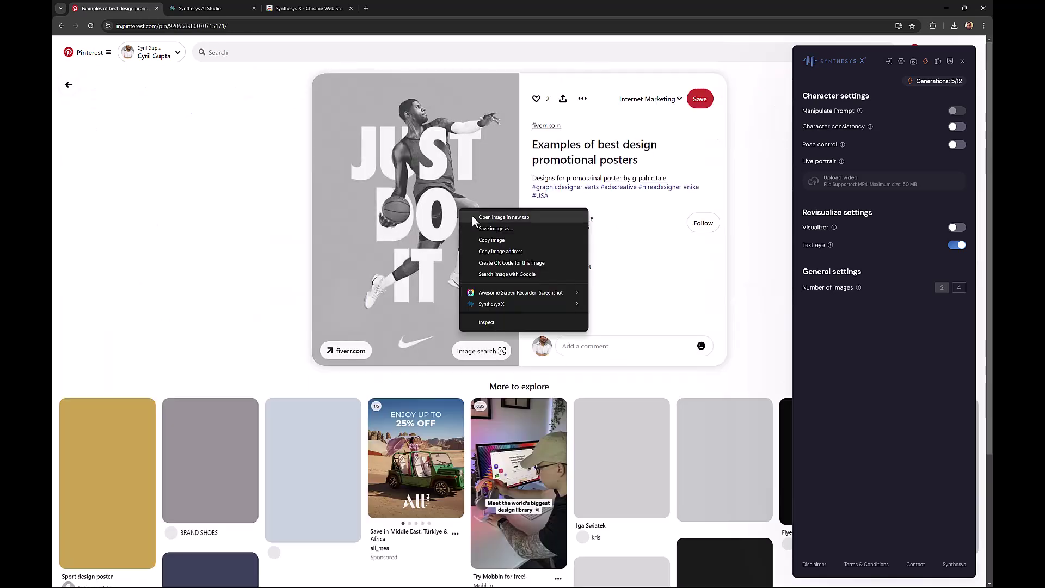
pyautogui.moveTo(524, 303)
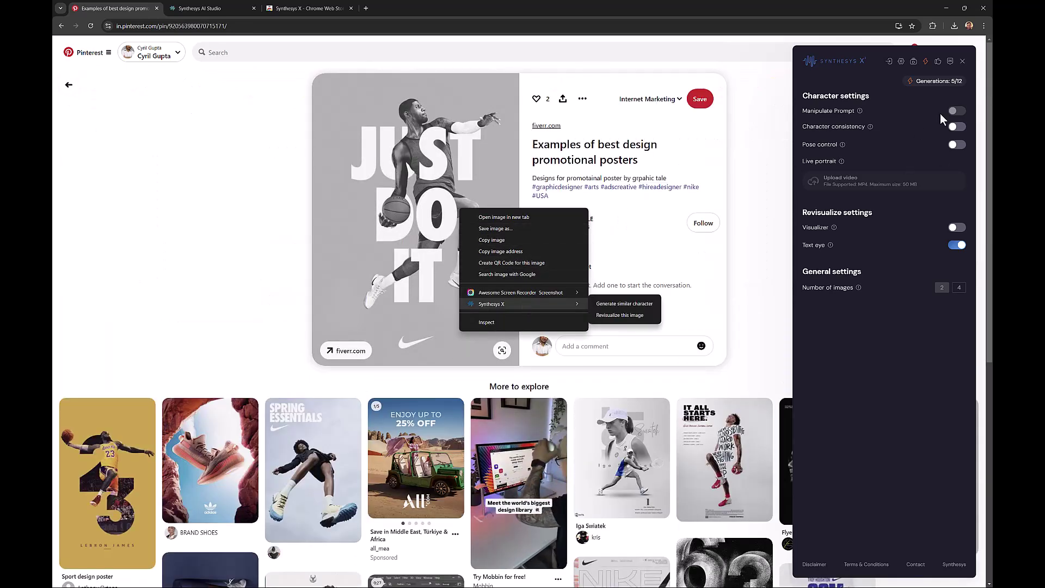
pyautogui.click(939, 144)
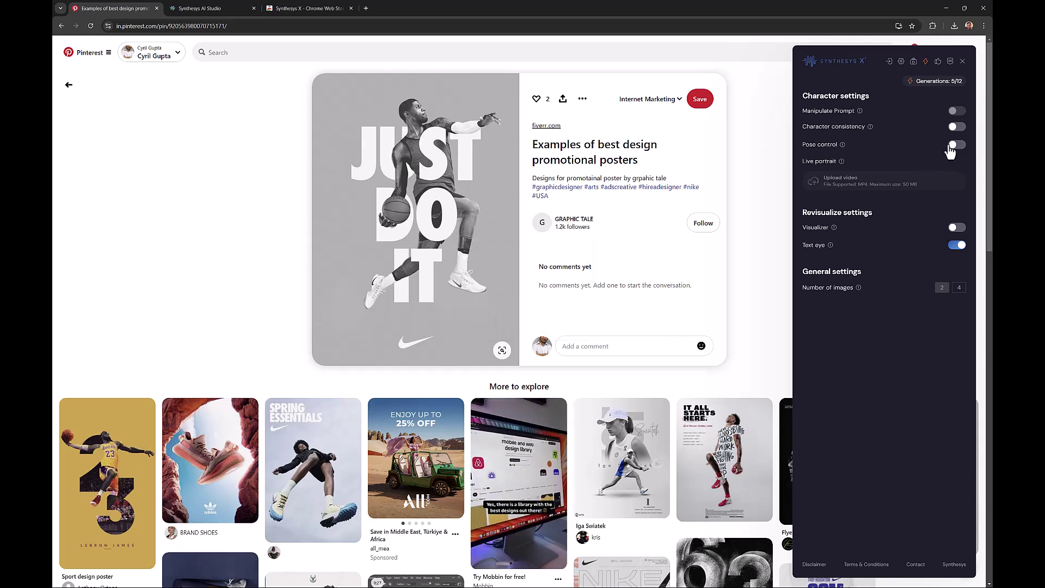
pyautogui.moveTo(844, 143)
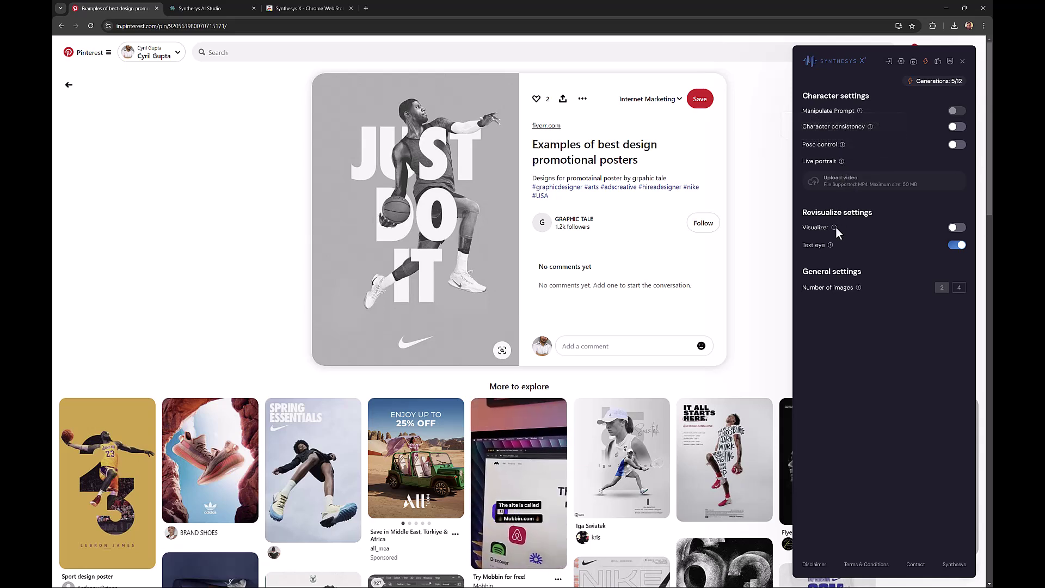
pyautogui.moveTo(829, 246)
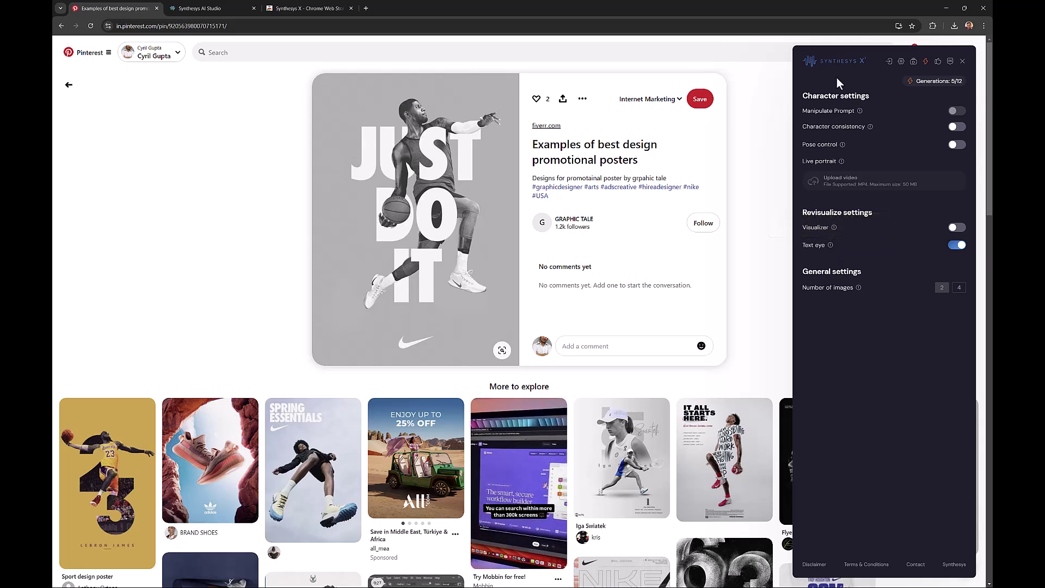
pyautogui.rightClick(467, 243)
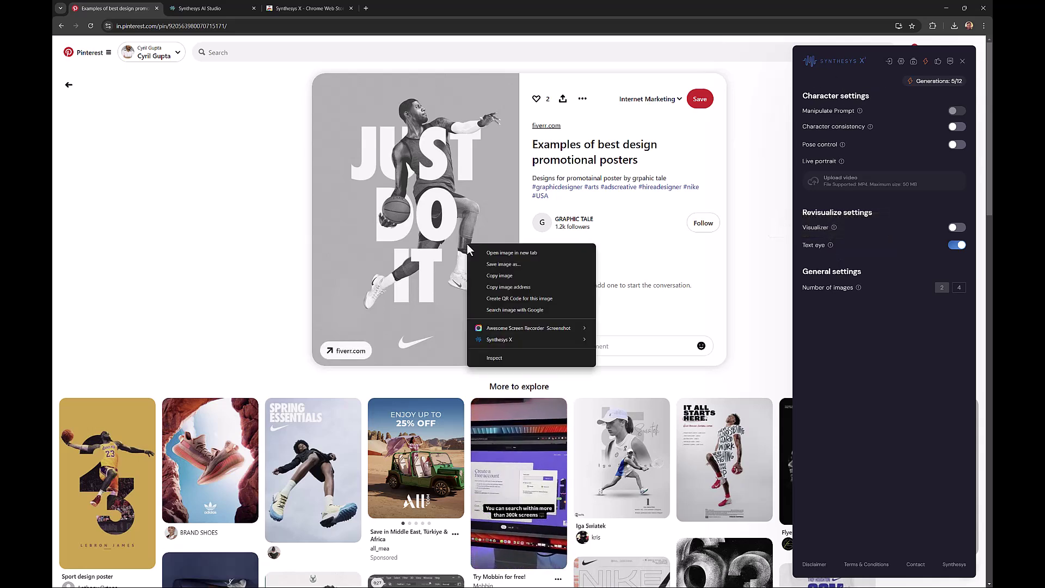
pyautogui.moveTo(530, 334)
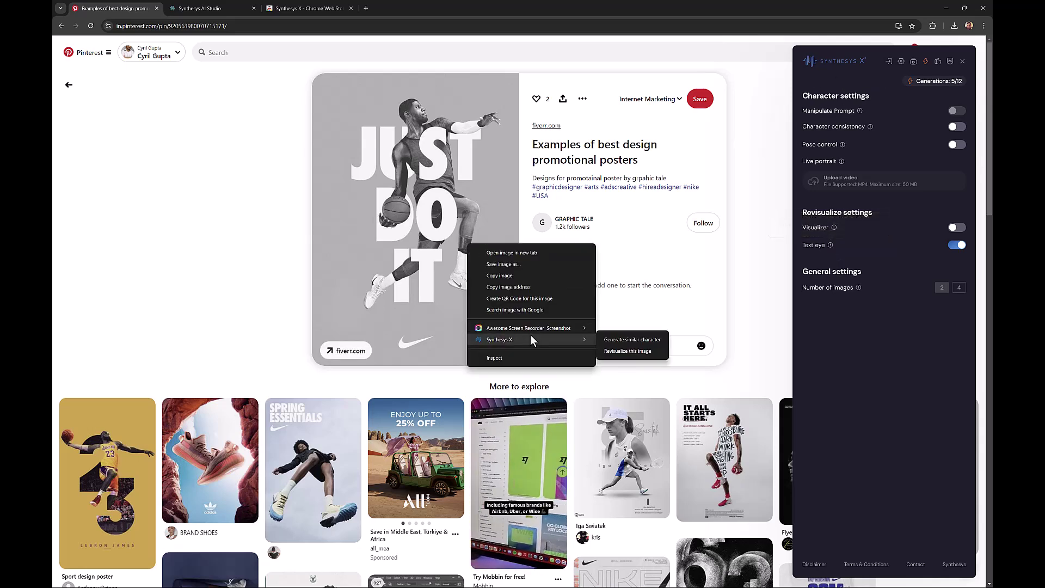
pyautogui.click(613, 353)
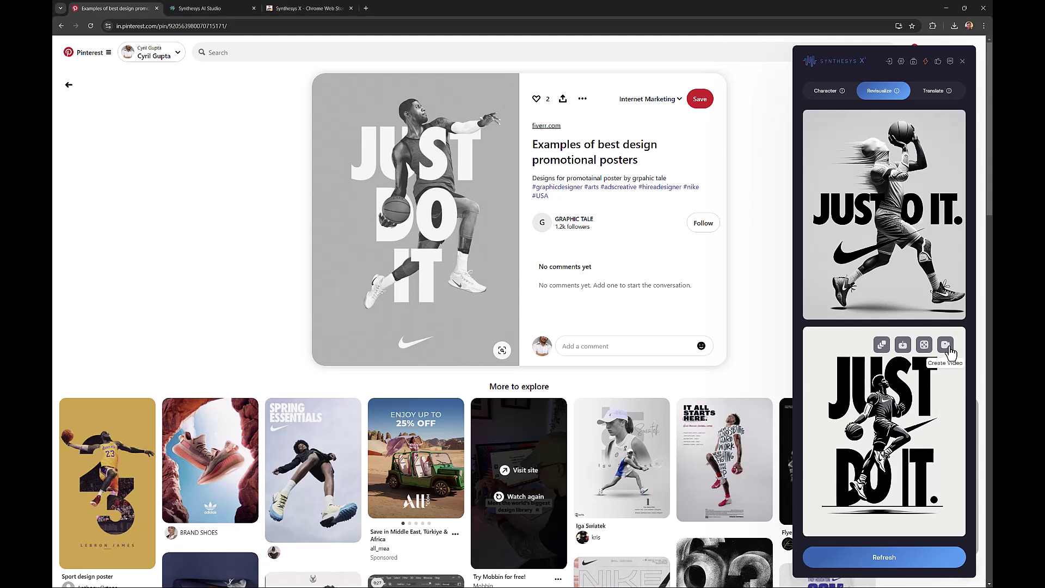
# Create a video from the second revisualized poster, download it, and open 000006.mp4.
pyautogui.click(946, 345)
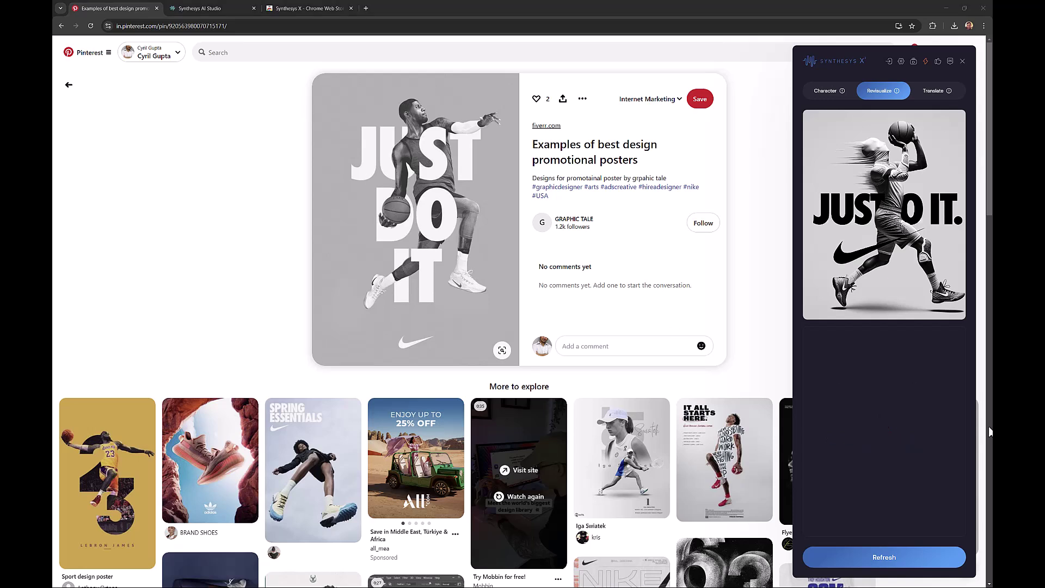
pyautogui.click(945, 347)
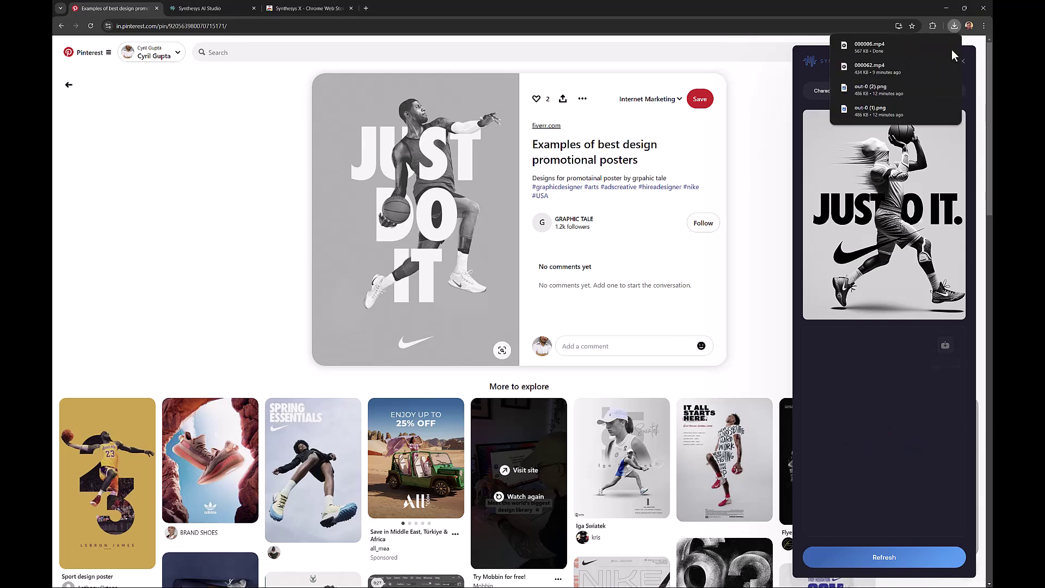
pyautogui.click(913, 43)
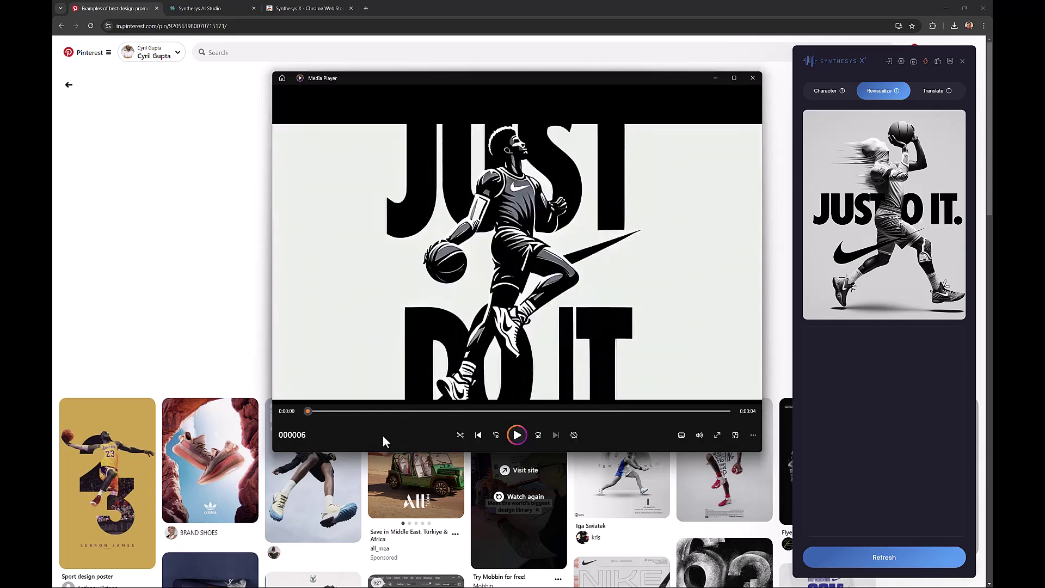
# Play the generated Just Do It clip in Media Player, then close the player.
pyautogui.click(516, 435)
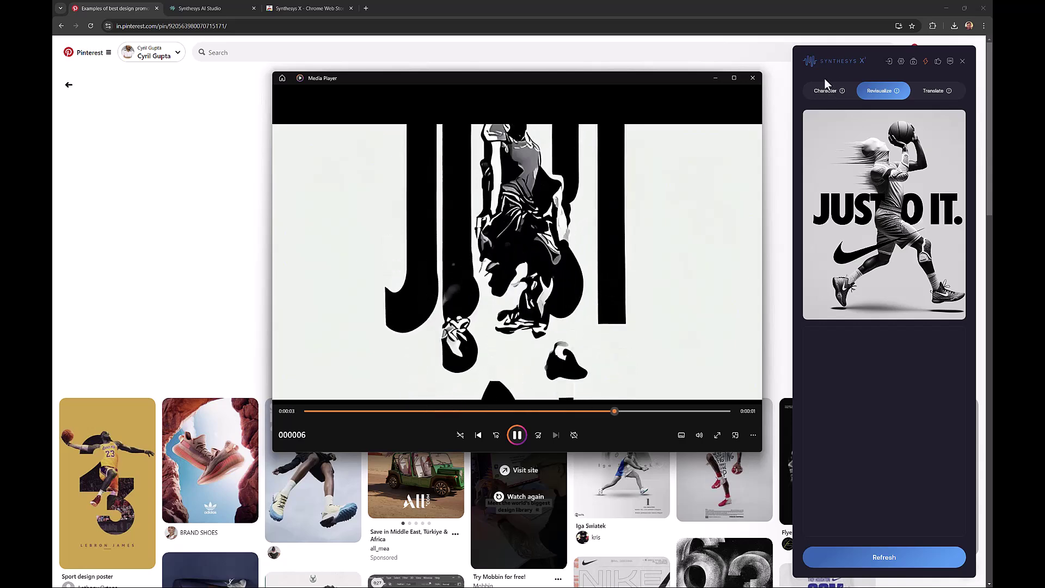
pyautogui.click(753, 78)
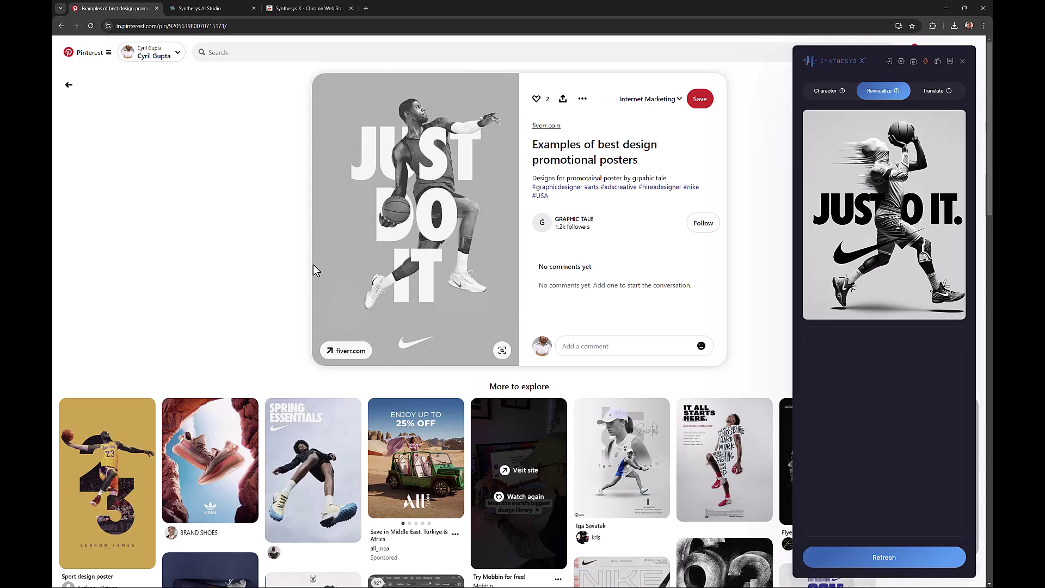
# Load teknikforce.com in a new tab and scroll through its product sections.
pyautogui.hotkey('ctrl', 't')
pyautogui.write('teknikforce.com')
pyautogui.press('Return')
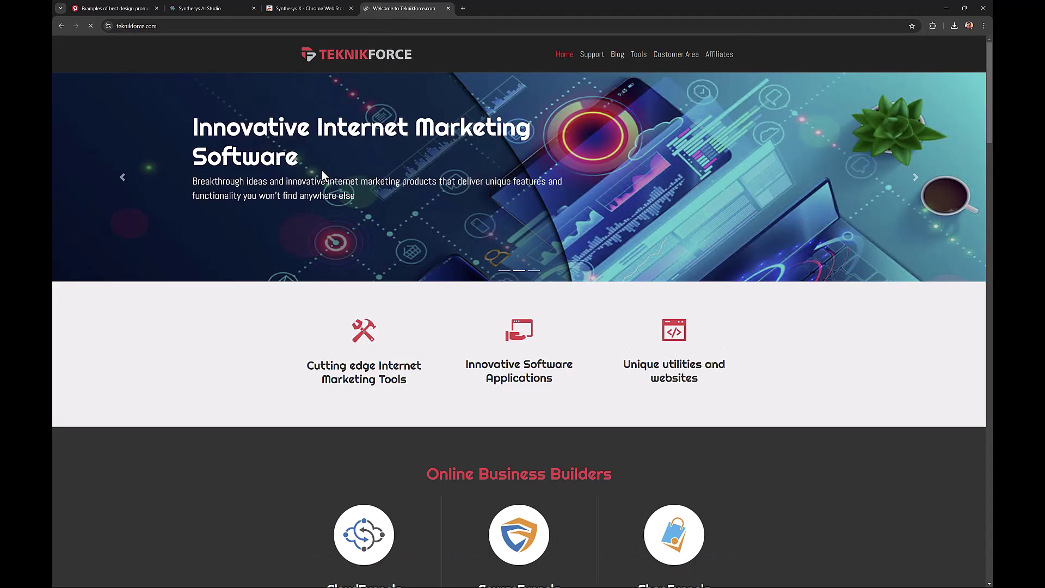
pyautogui.scroll(-7, 352, 367)
pyautogui.scroll(-20, 351, 366)
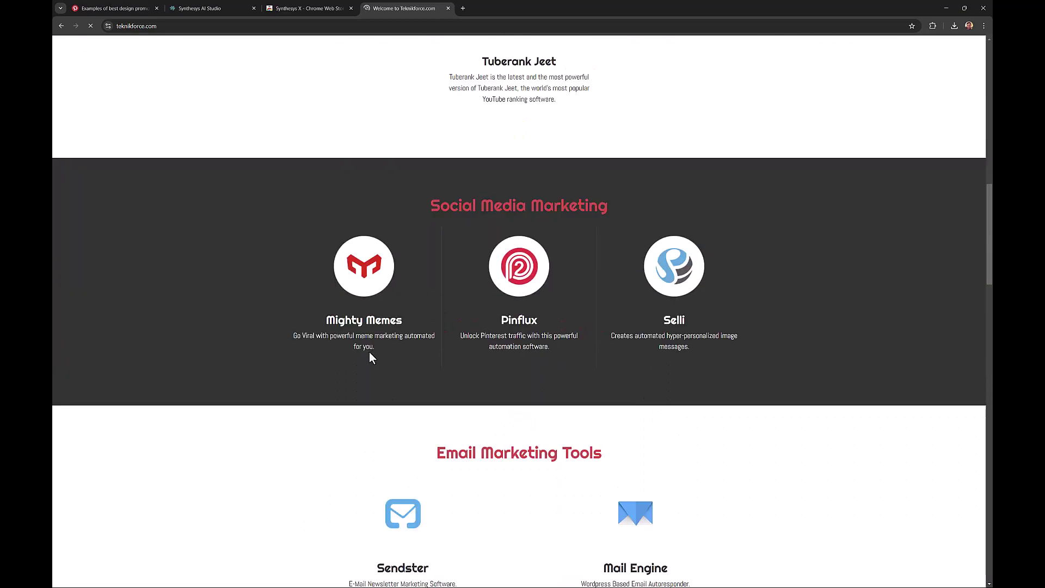
pyautogui.scroll(-7, 373, 351)
pyautogui.scroll(20, 296, 321)
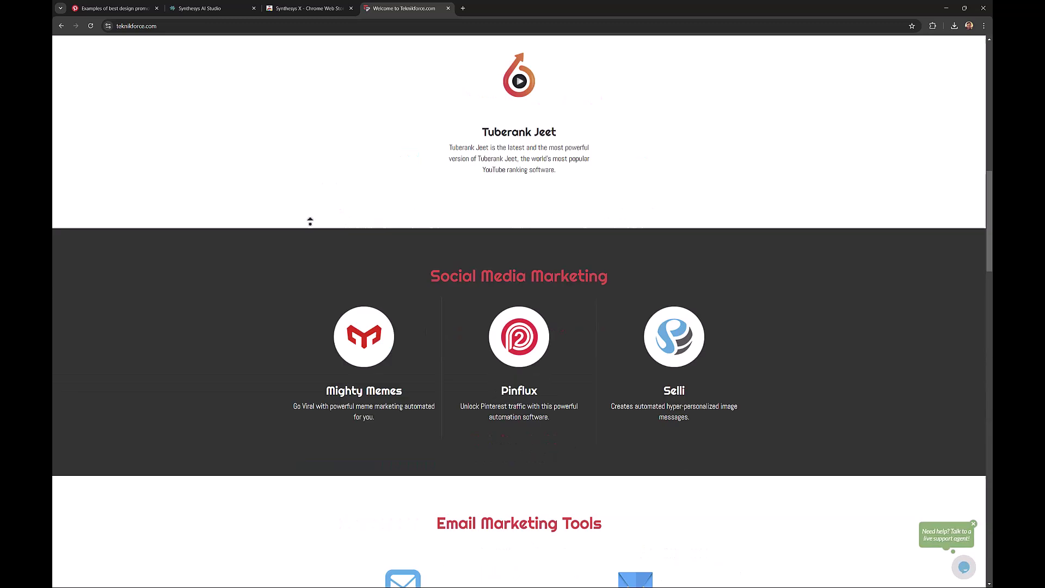
# Load teknikforcerewards.in in another new Chrome tab.
pyautogui.hotkey('ctrl', 't')
pyautogui.write('t')
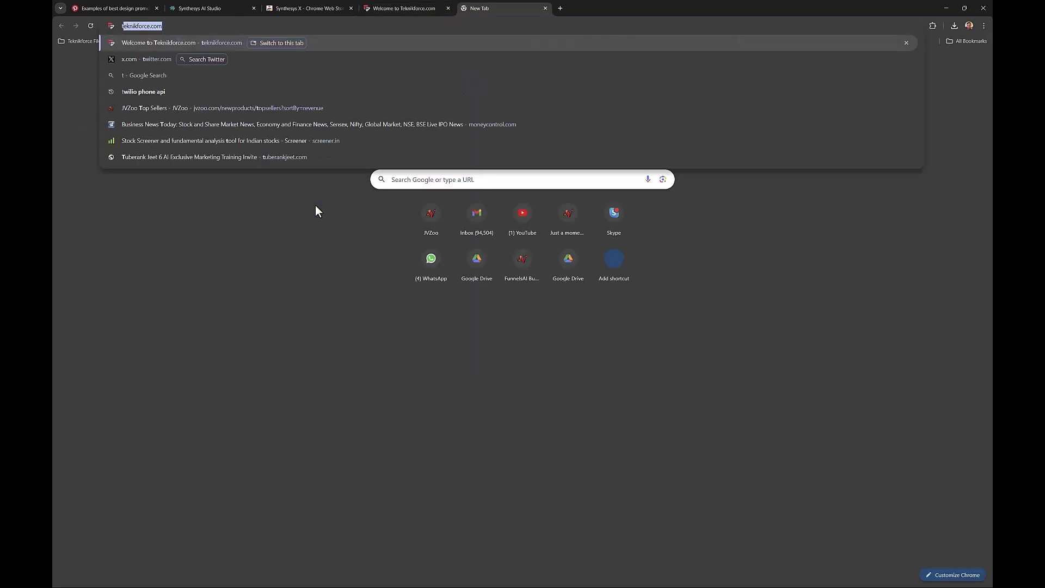
pyautogui.write('eknikforcerewards.in')
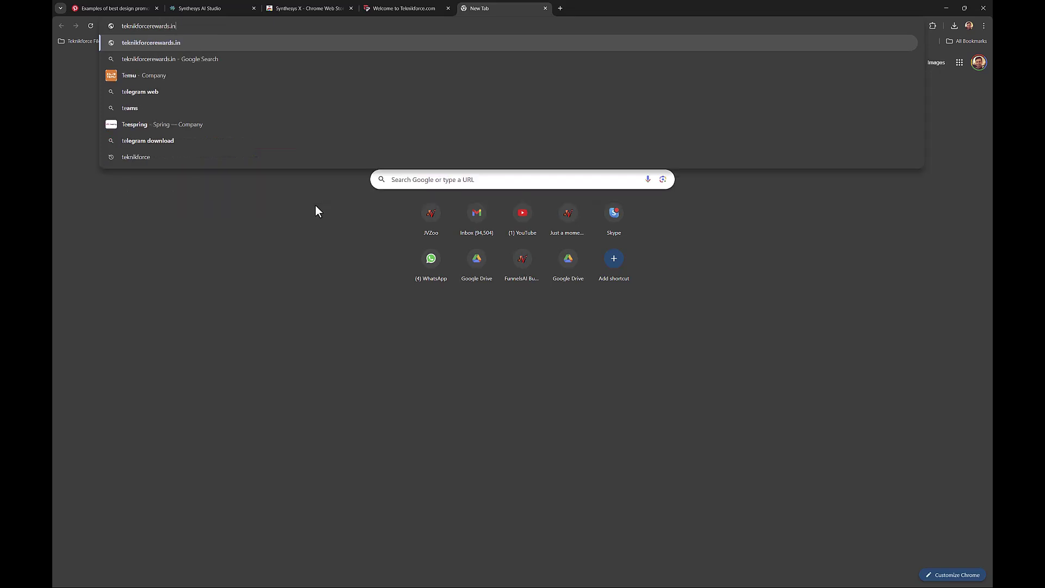
pyautogui.press('Return')
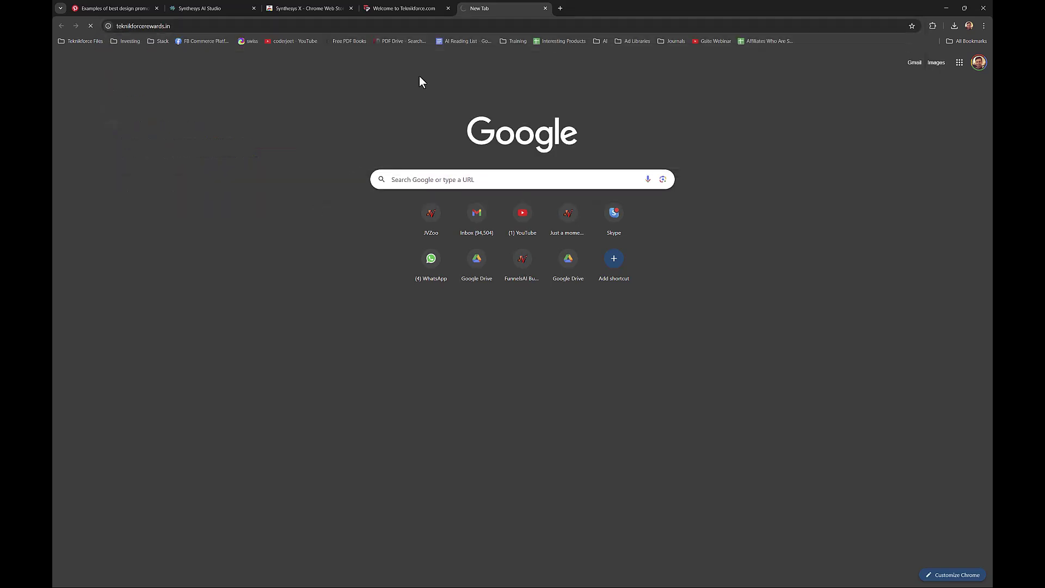